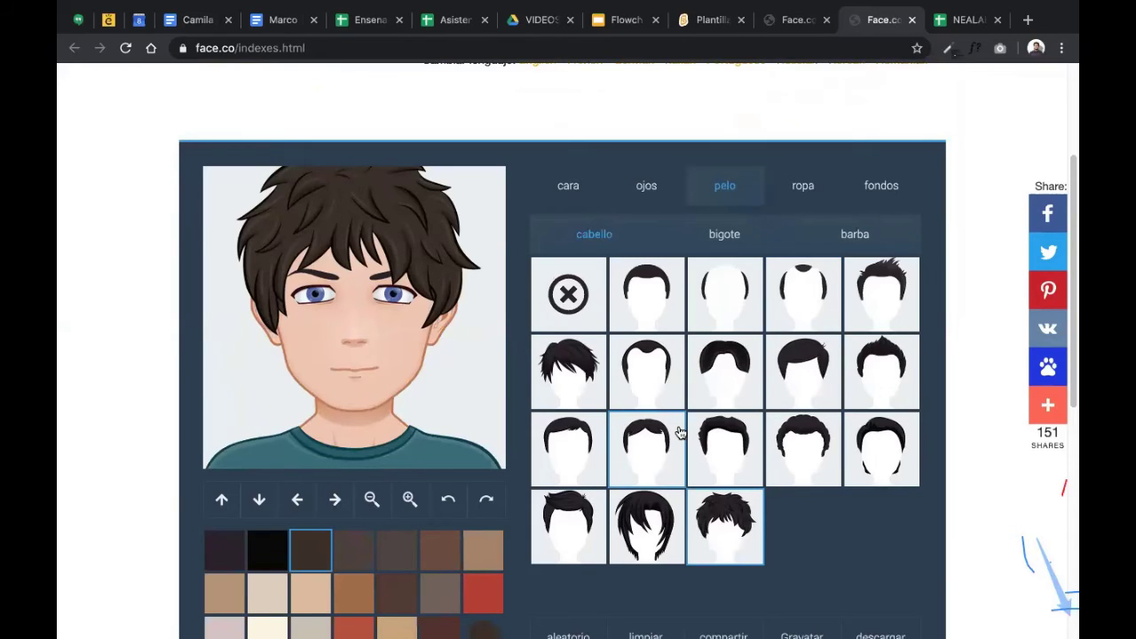
- Review the avatar's shaggy dark brown hair, then switch to the Plantilla menú principal 2 Scratch project
{"action": "scroll", "coordinate": [803, 344], "scroll_direction": "down", "scroll_amount": 3}
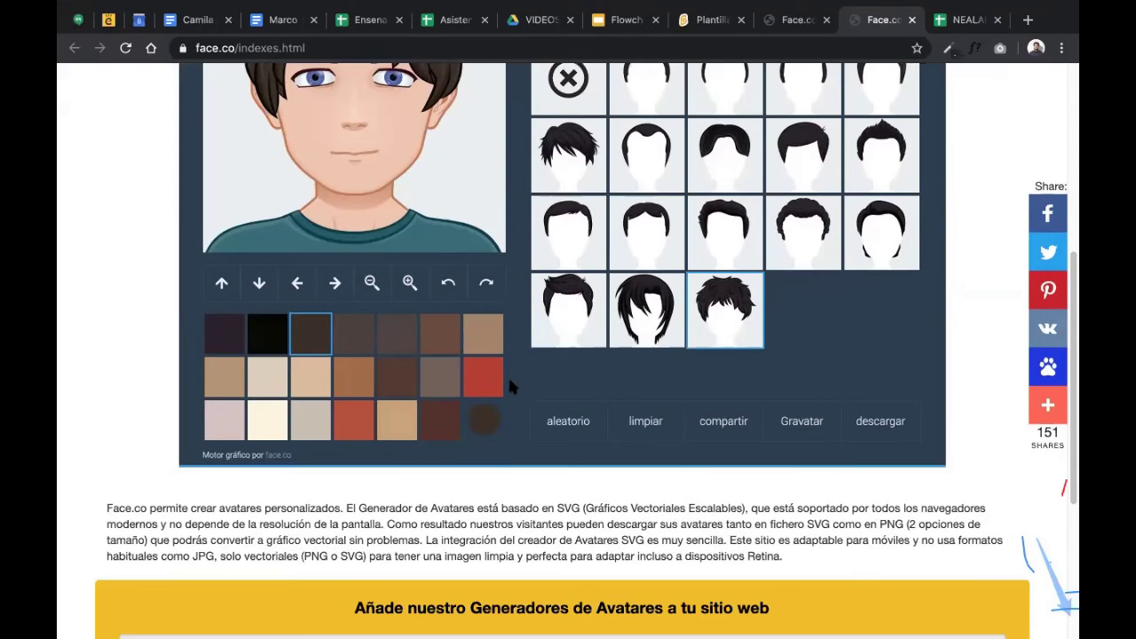
{"action": "scroll", "coordinate": [508, 375], "scroll_direction": "up", "scroll_amount": 2}
{"action": "scroll", "coordinate": [508, 375], "scroll_direction": "up", "scroll_amount": 3}
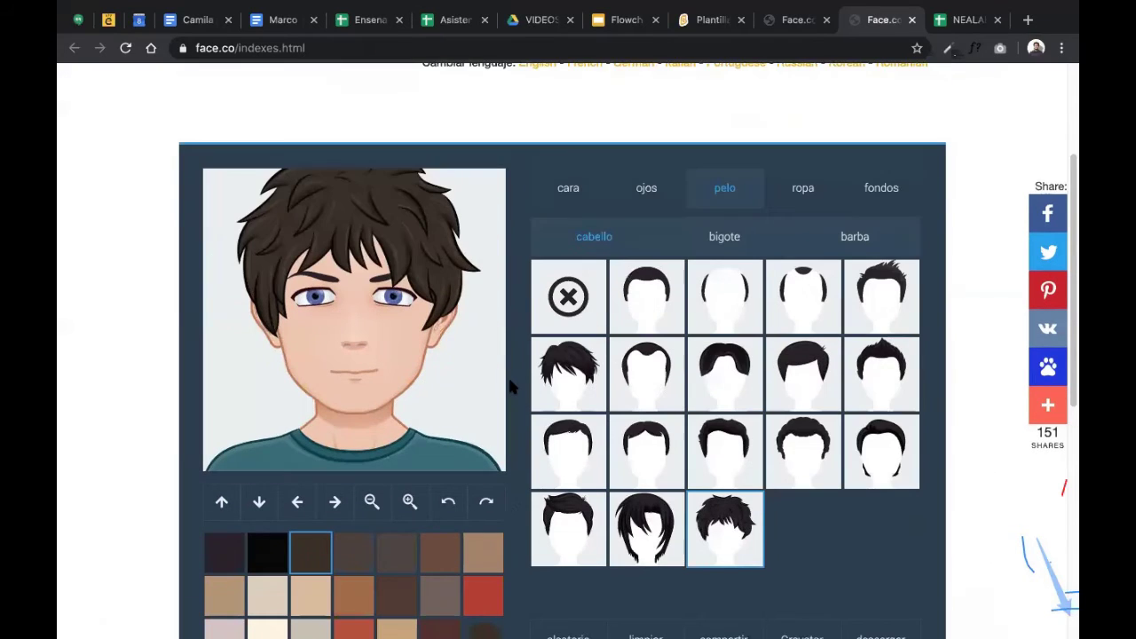
{"action": "left_click", "coordinate": [793, 16]}
{"action": "left_click", "coordinate": [714, 21]}
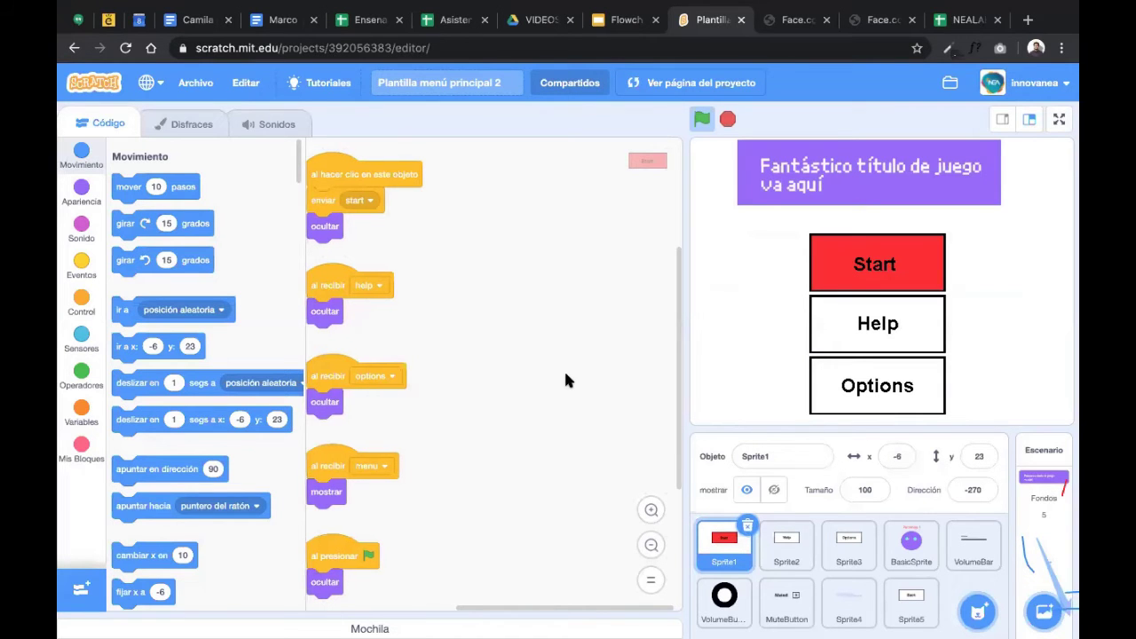
- Open the Stage's BeginningLogo backdrop in the backdrop paint editor
{"action": "left_click", "coordinate": [1045, 477]}
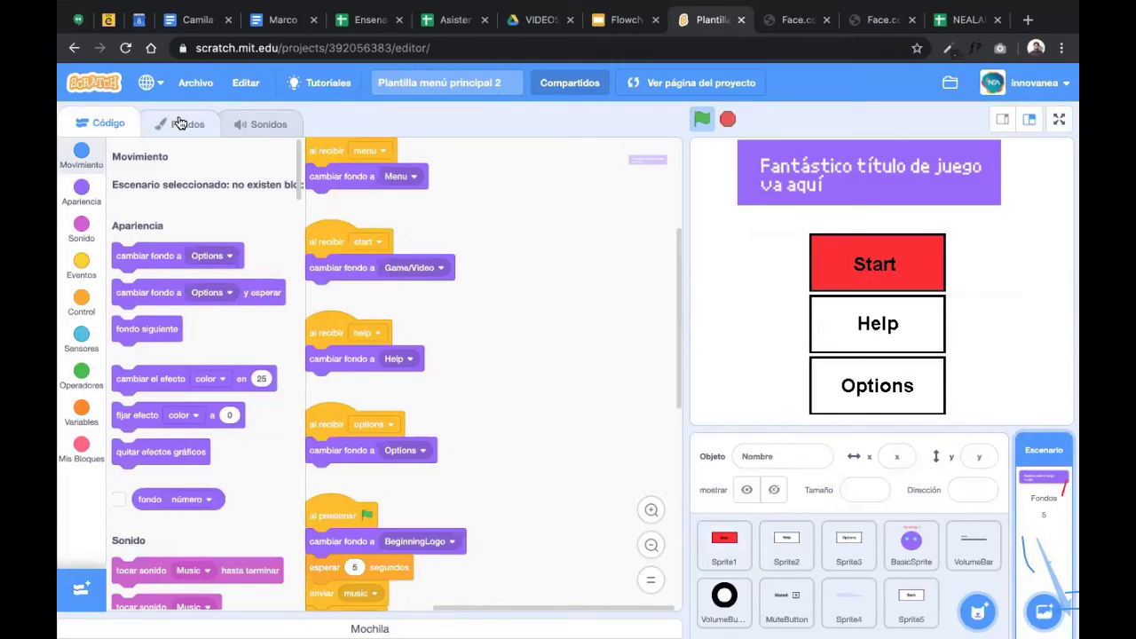
{"action": "left_click", "coordinate": [180, 123]}
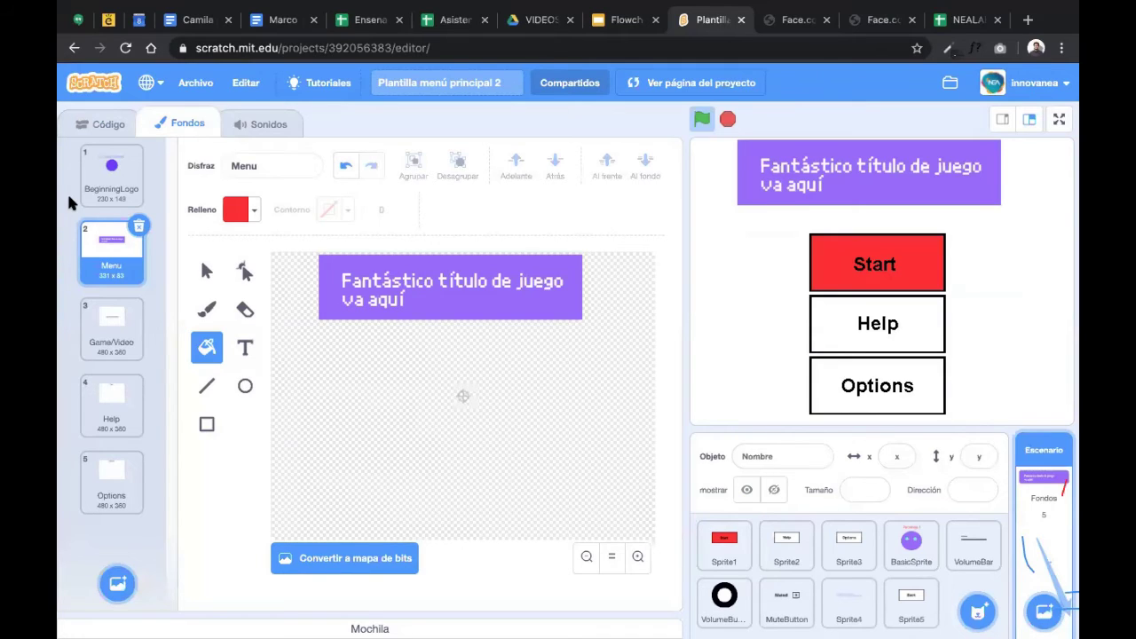
{"action": "left_click", "coordinate": [100, 171]}
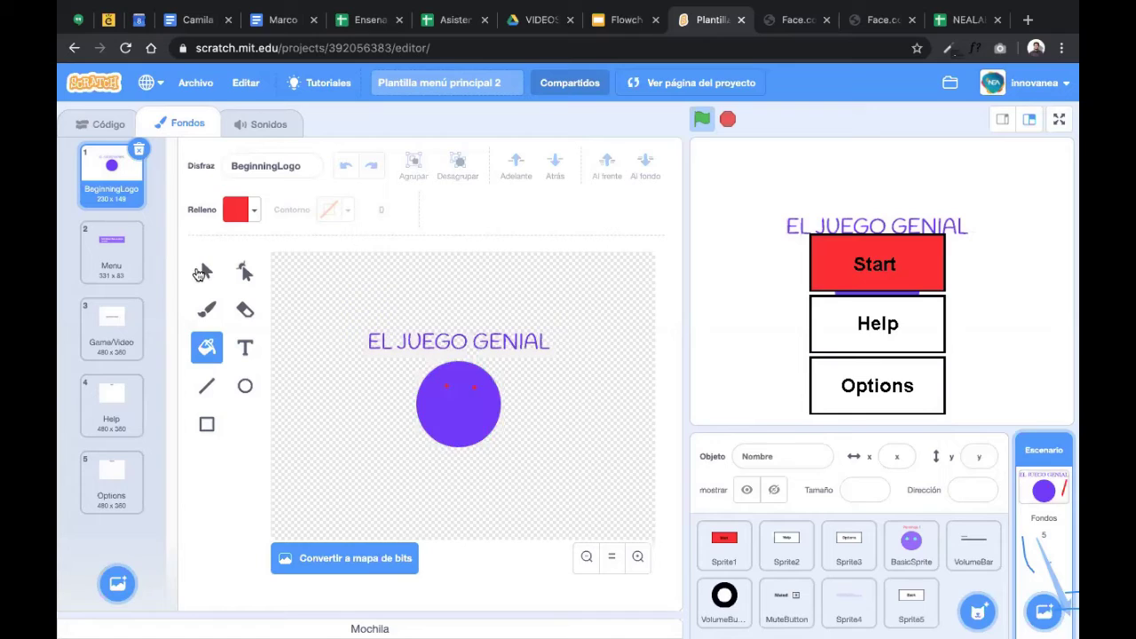
- Delete the old title and circle from BeginningLogo and draw a new purple circle mid-canvas
{"action": "key", "text": "s"}
{"action": "key", "text": "ctrl+a"}
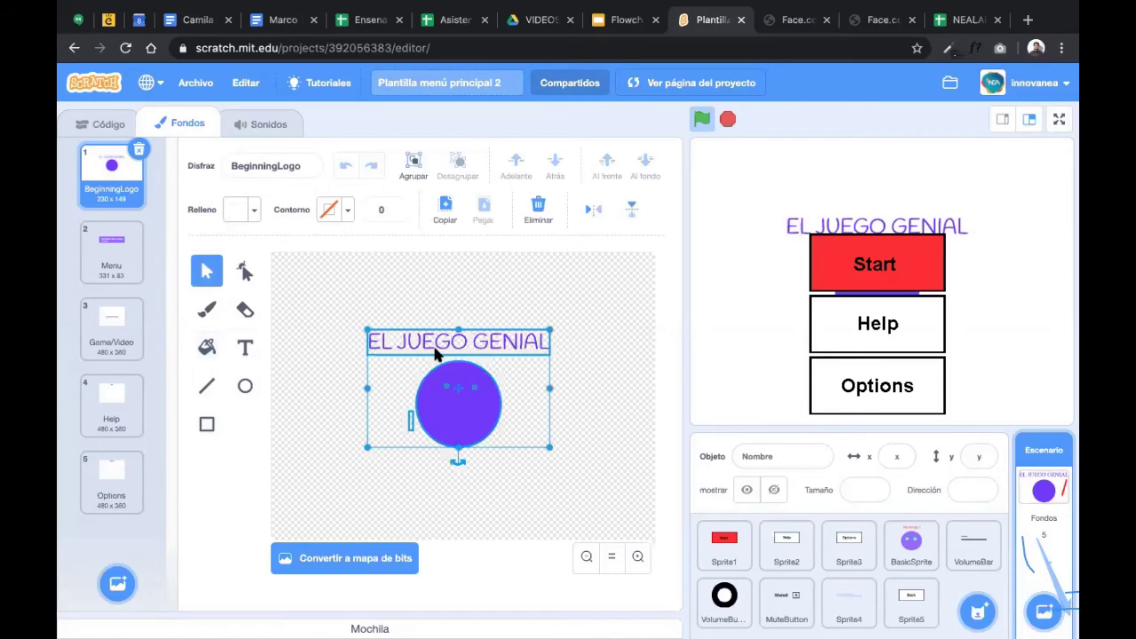
{"action": "key", "text": "Delete"}
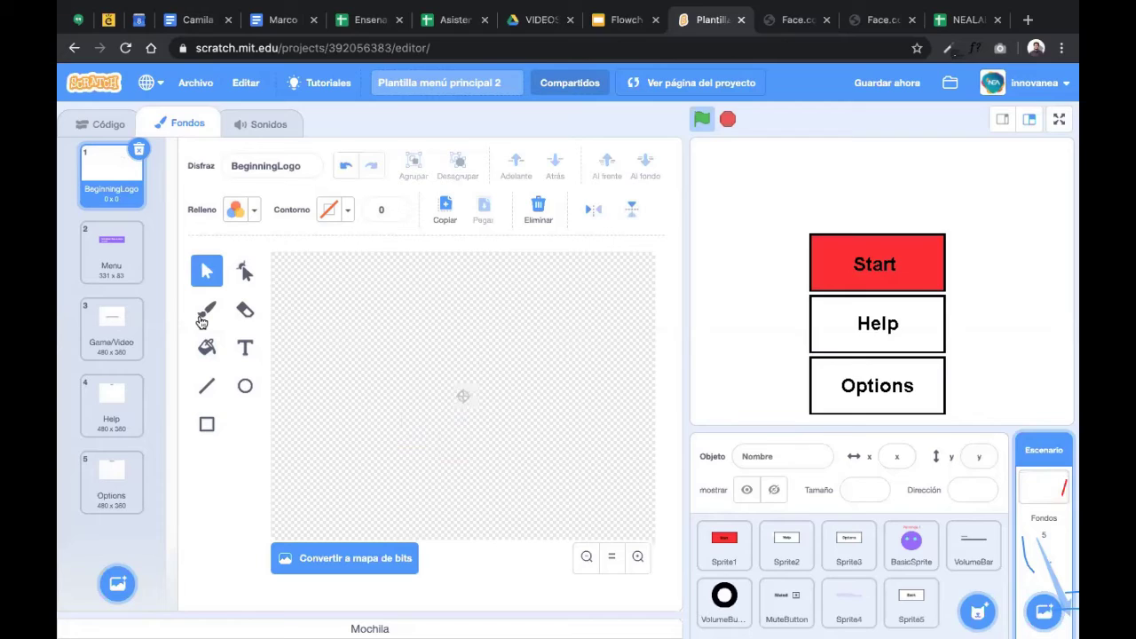
{"action": "left_click", "coordinate": [245, 385]}
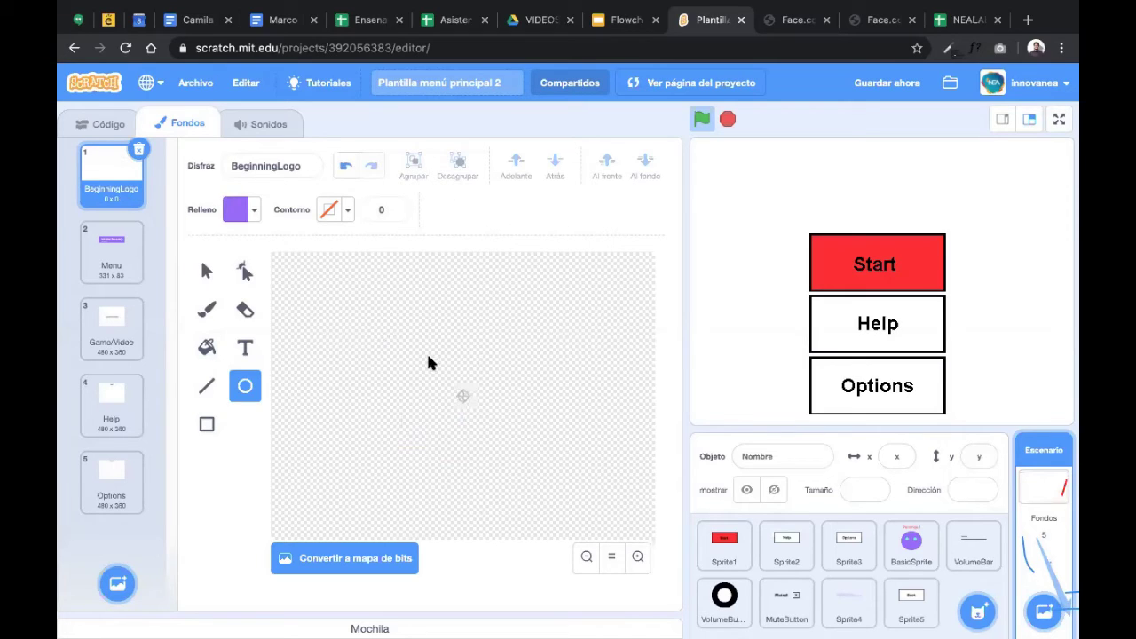
{"action": "mouse_move", "coordinate": [428, 362]}
{"action": "left_mouse_down"}
{"action": "mouse_move", "coordinate": [502, 418]}
{"action": "mouse_move", "coordinate": [497, 431]}
{"action": "left_mouse_up"}
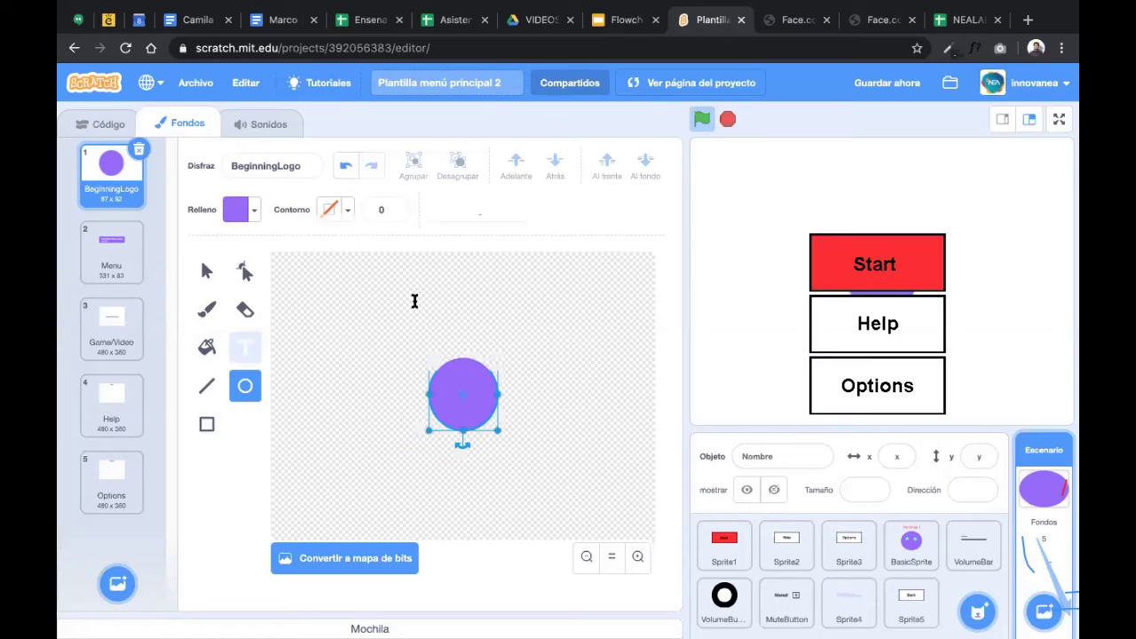
- Add the student's full name as black text on the backdrop
{"action": "key", "text": "t"}
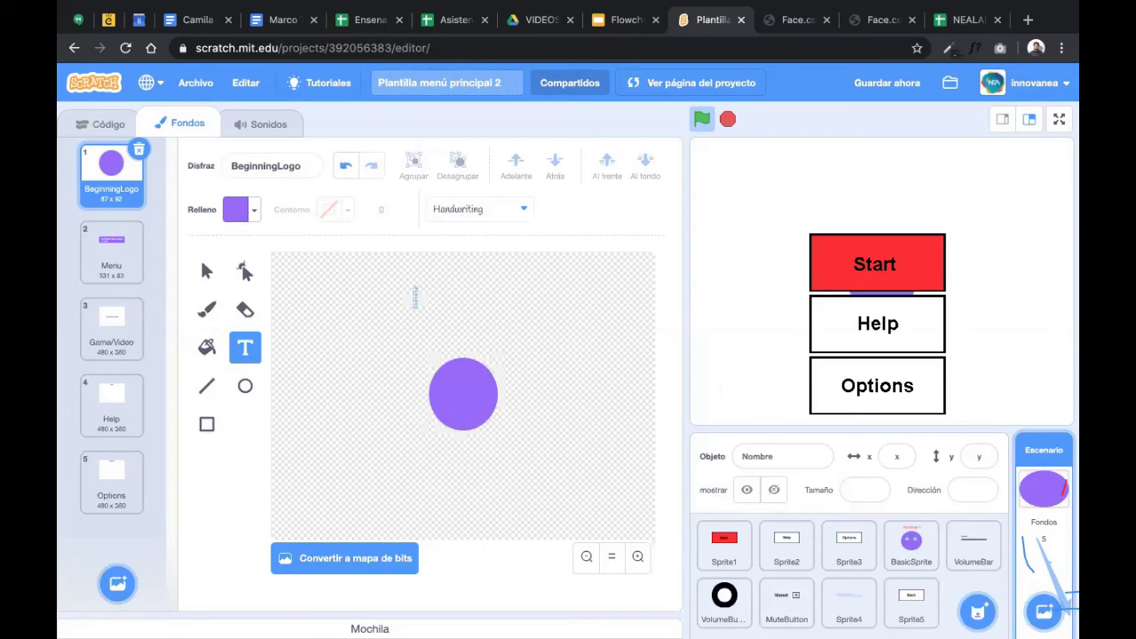
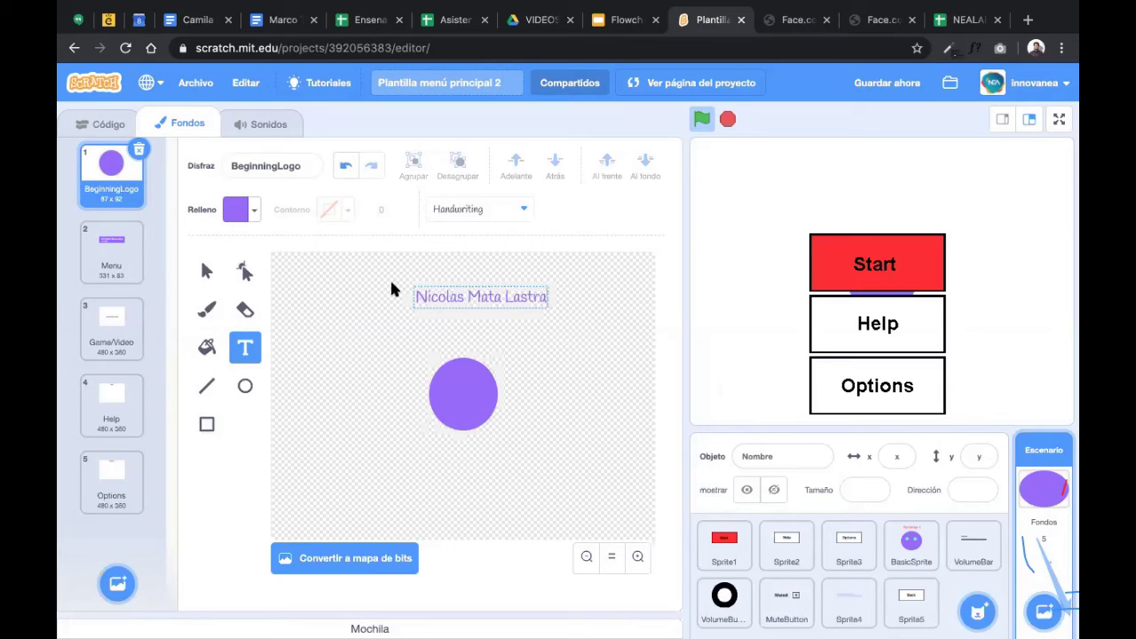
{"action": "left_click", "coordinate": [255, 211]}
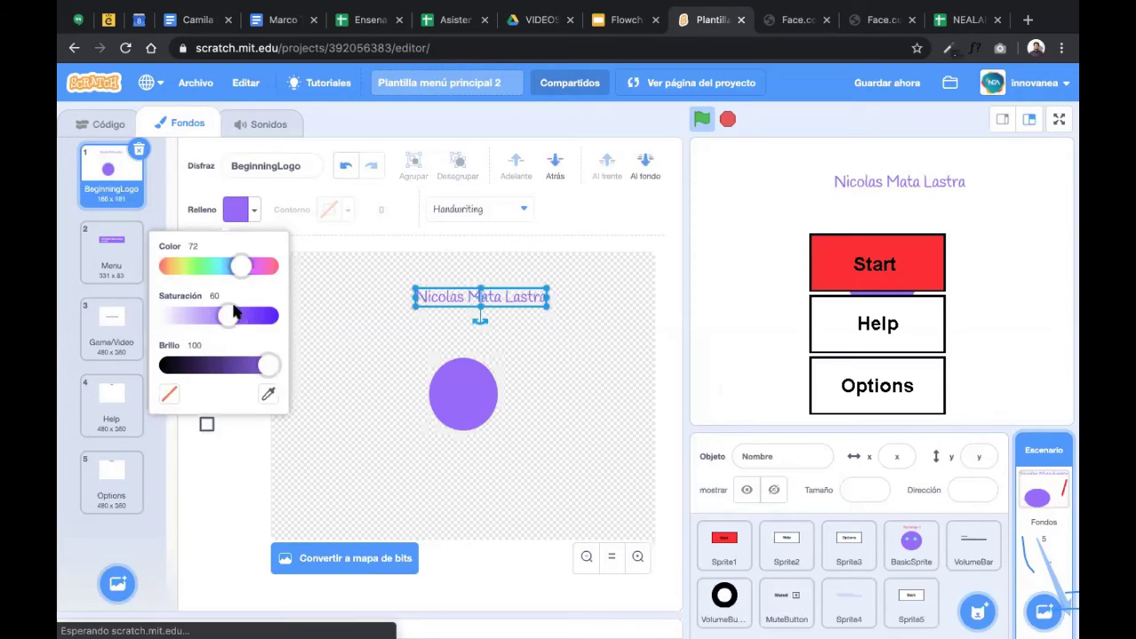
{"action": "left_click", "coordinate": [535, 368]}
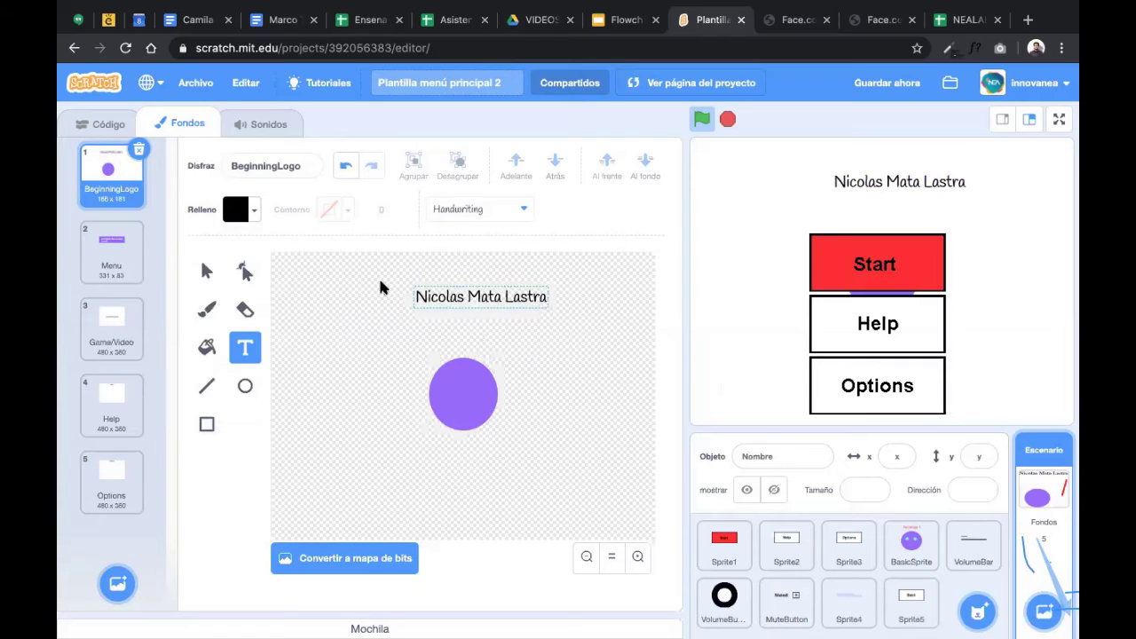
- Move the name just above the purple circle and run the project to preview the title screen
{"action": "left_click", "coordinate": [487, 302]}
{"action": "key", "text": "Escape"}
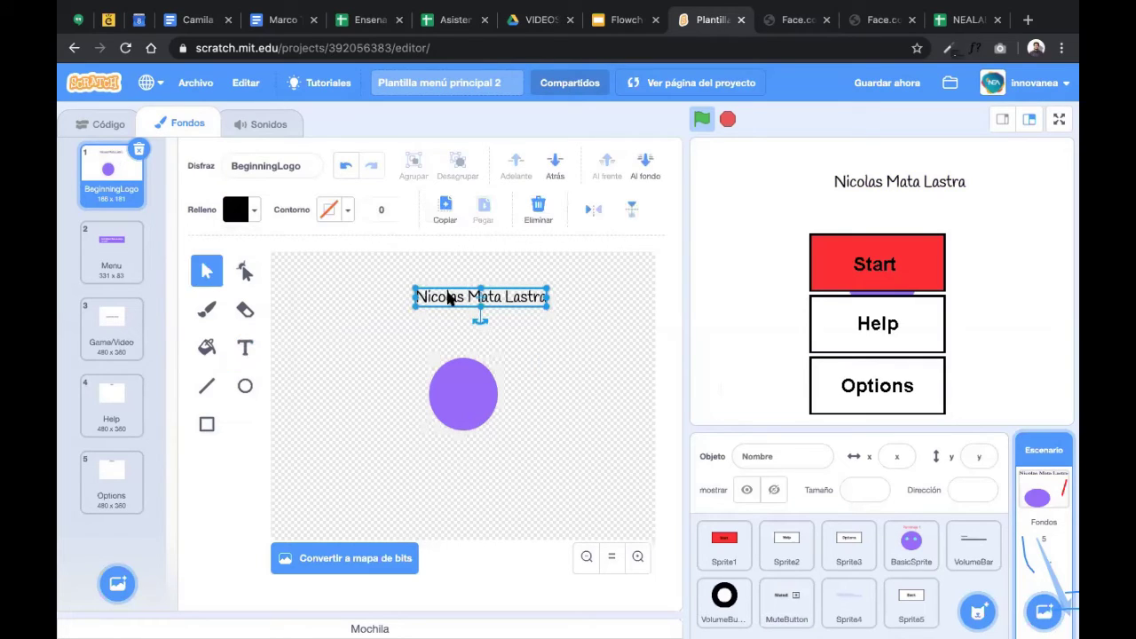
{"action": "left_click_drag", "start_coordinate": [439, 298], "coordinate": [438, 337]}
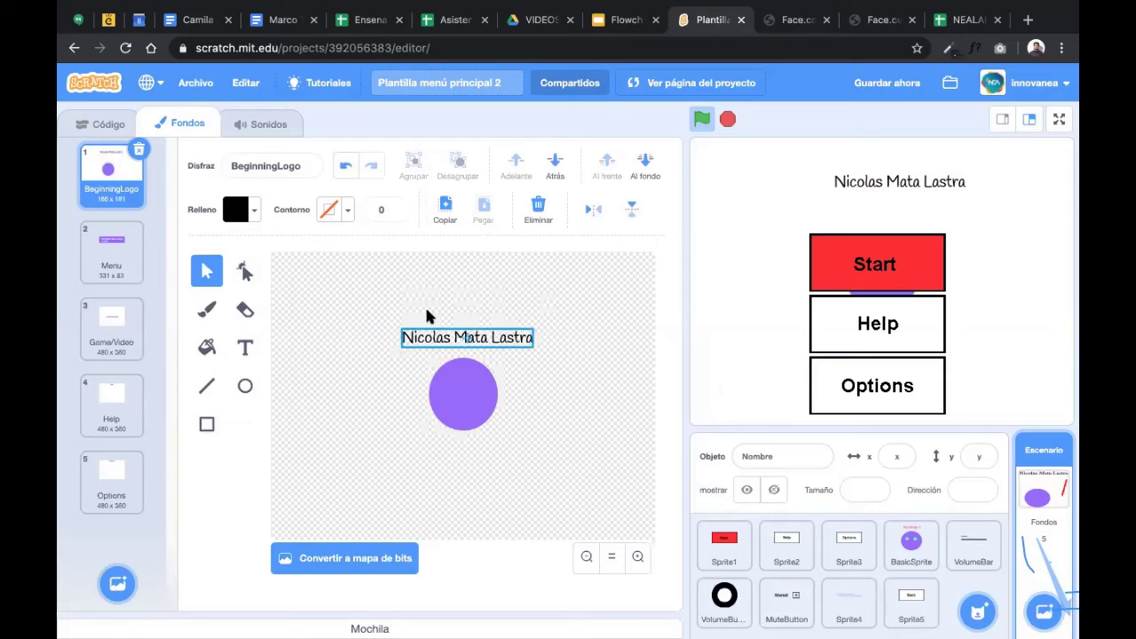
{"action": "left_click", "coordinate": [662, 303]}
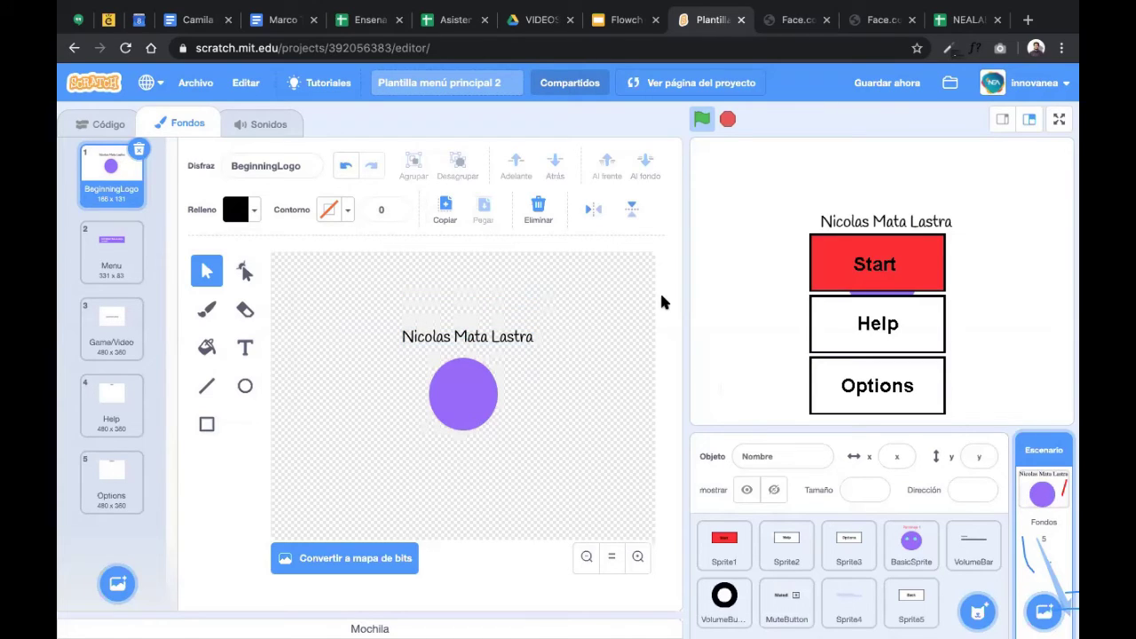
{"action": "left_click", "coordinate": [696, 125]}
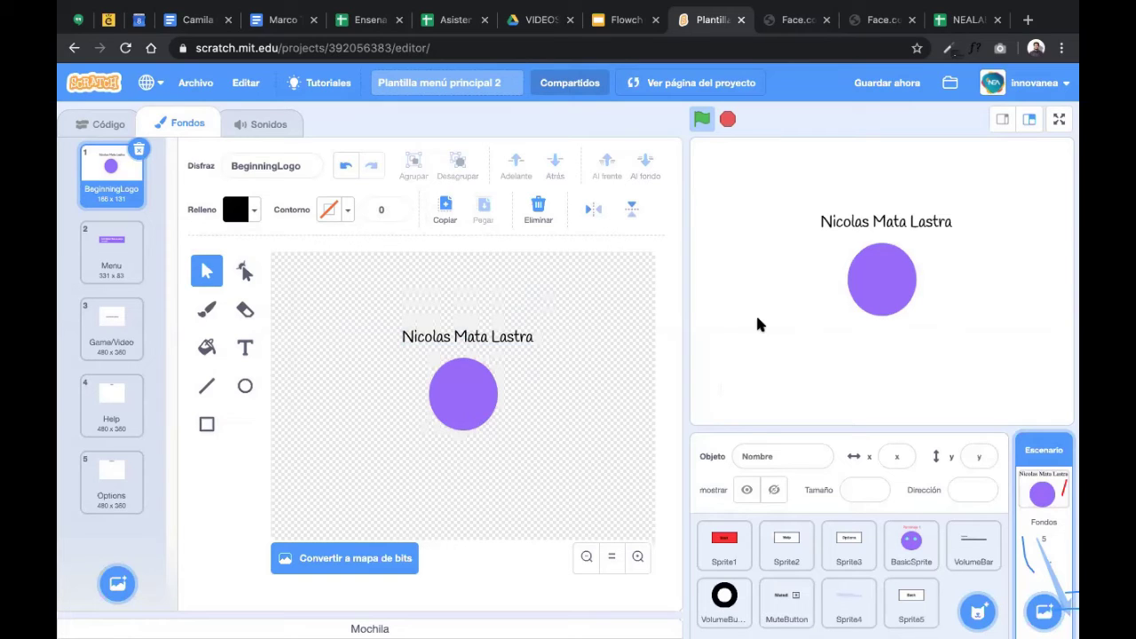
- Download the Face.co avatar as a 400x400 PNG, face_co.png
{"action": "left_click", "coordinate": [870, 21]}
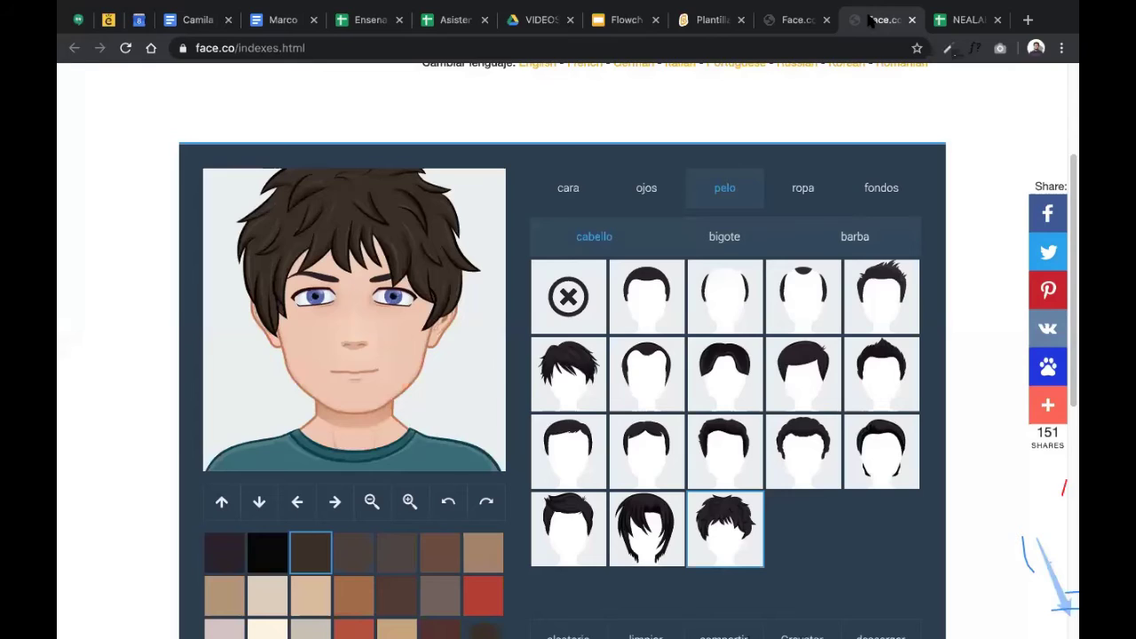
{"action": "scroll", "coordinate": [928, 553], "scroll_direction": "down", "scroll_amount": 2}
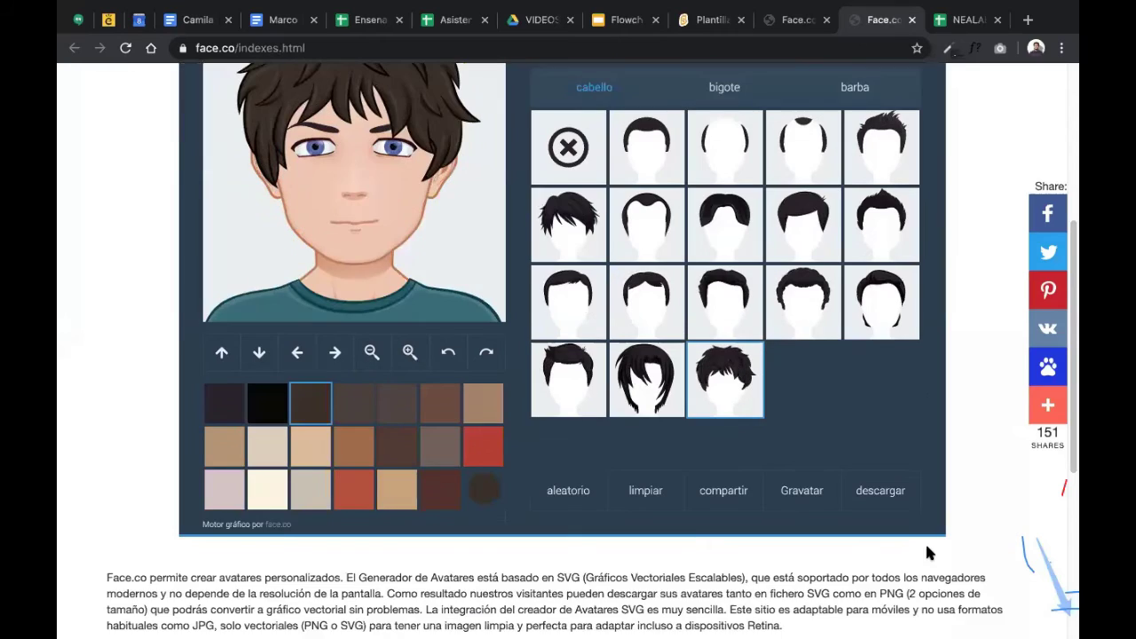
{"action": "scroll", "coordinate": [928, 553], "scroll_direction": "up", "scroll_amount": 1}
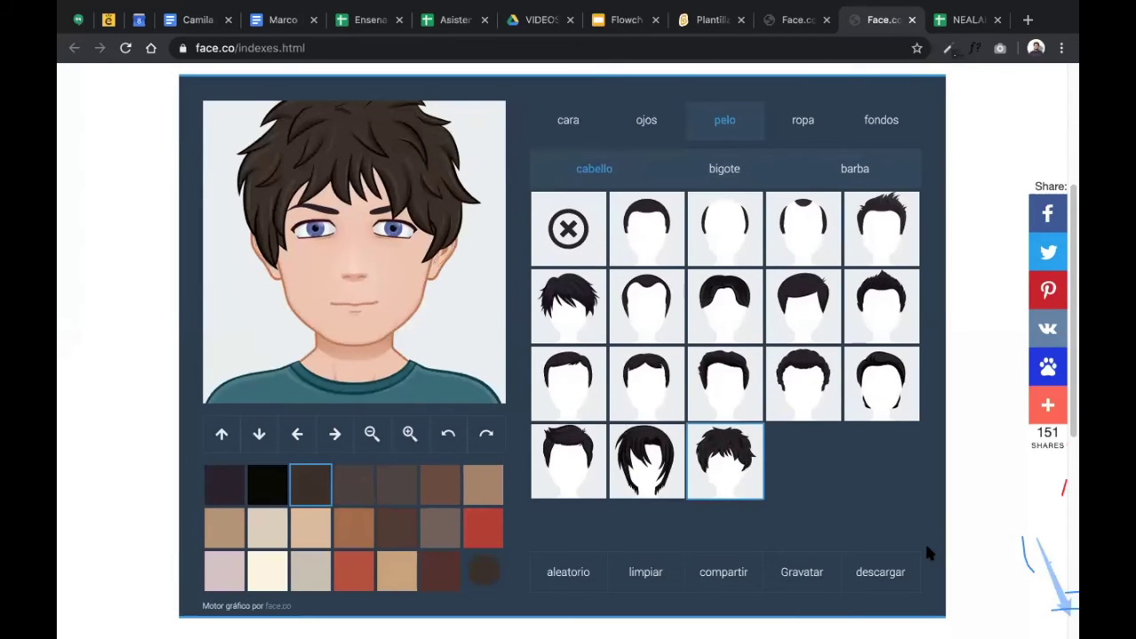
{"action": "scroll", "coordinate": [927, 553], "scroll_direction": "down", "scroll_amount": 1}
{"action": "mouse_move", "coordinate": [876, 575]}
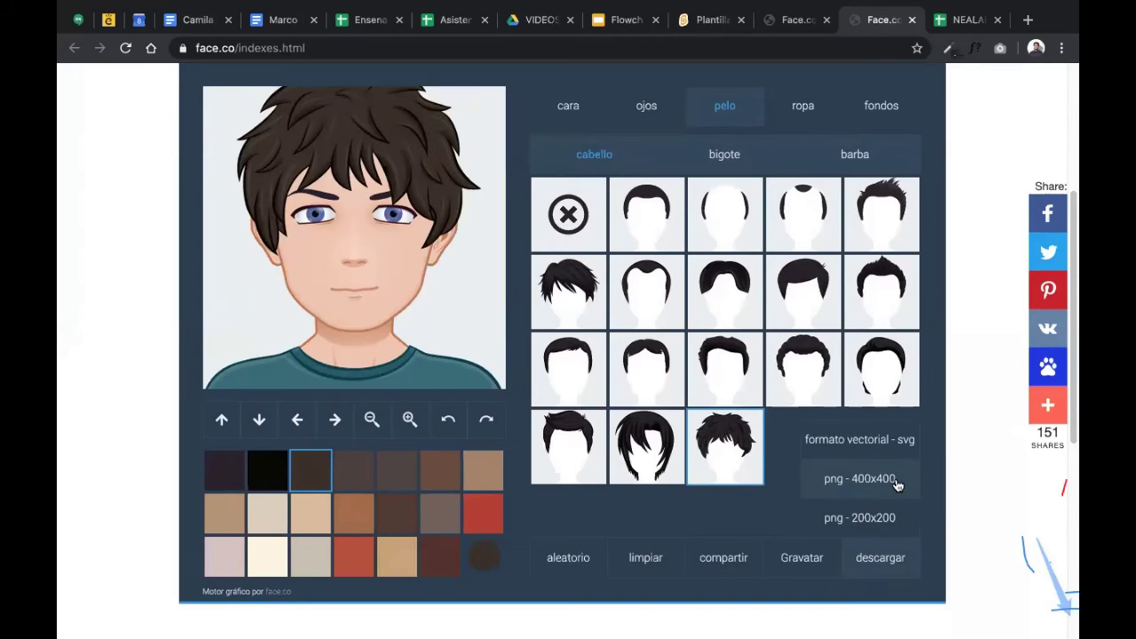
{"action": "left_click", "coordinate": [896, 484]}
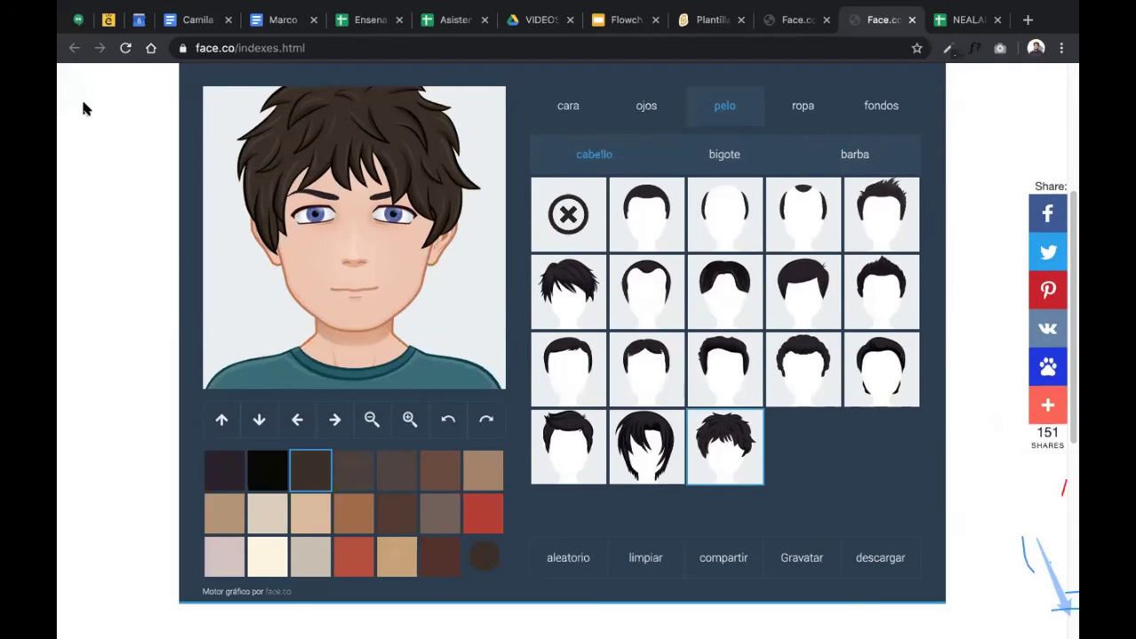
{"action": "left_click", "coordinate": [855, 558]}
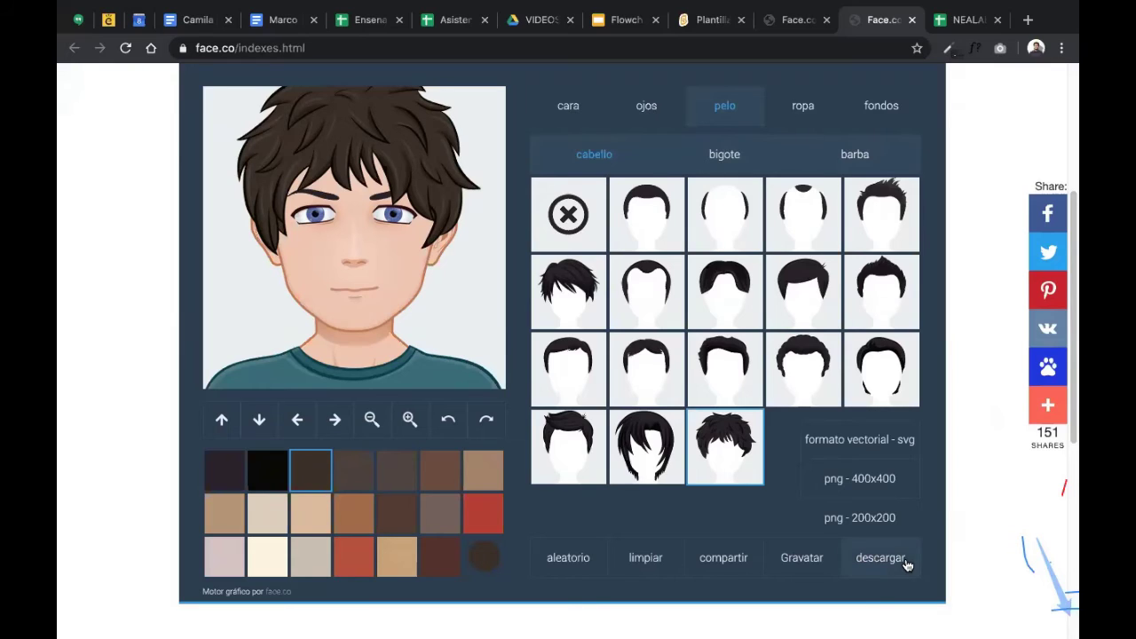
{"action": "left_click", "coordinate": [868, 492]}
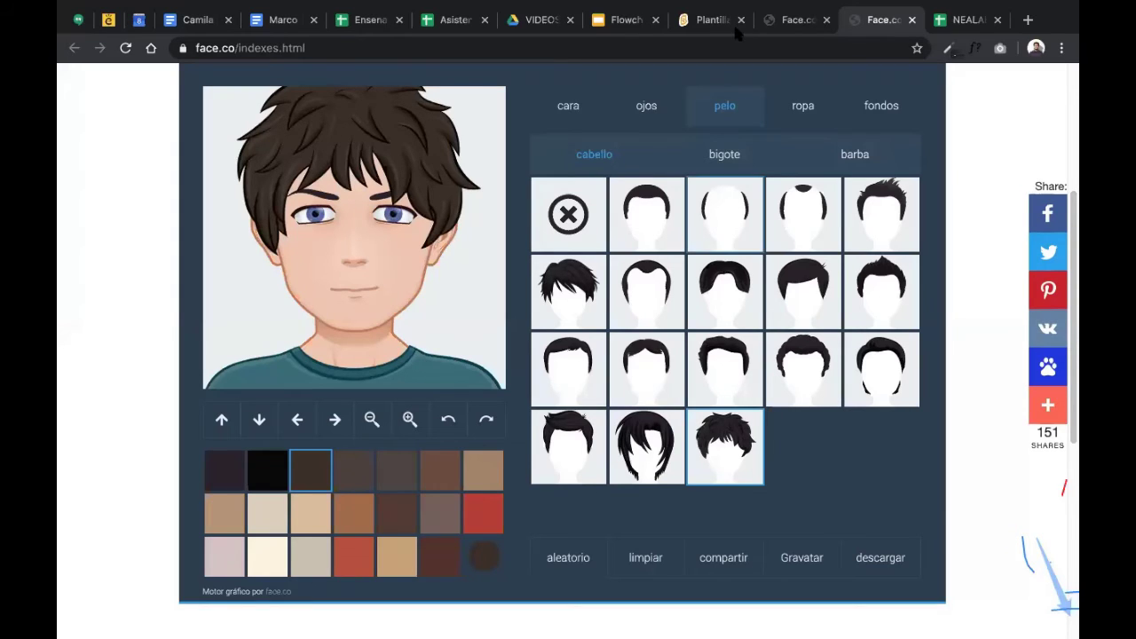
- On the Scratch profile page, start replacing the avatar with face_co.png, then cancel the upload
{"action": "left_click", "coordinate": [692, 29]}
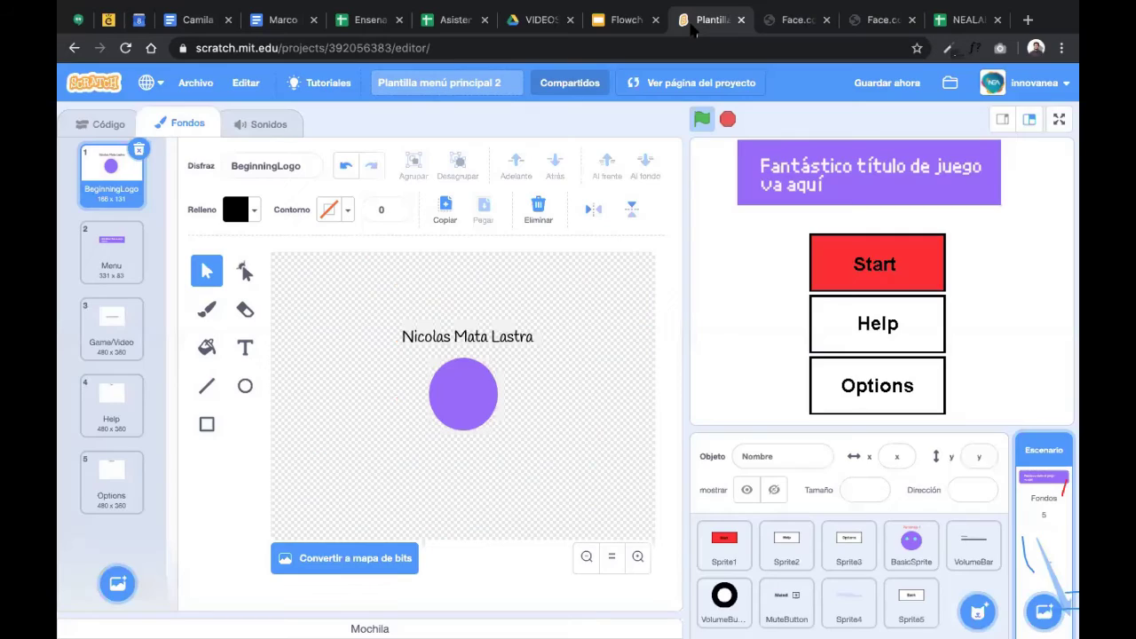
{"action": "left_click", "coordinate": [1059, 87]}
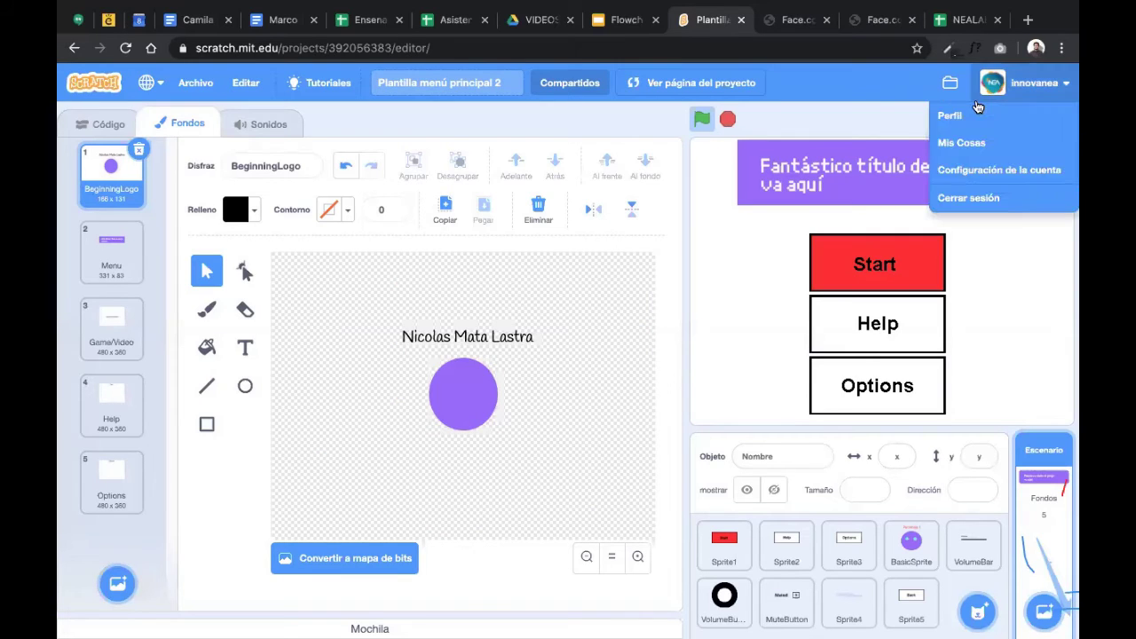
{"action": "left_click", "coordinate": [951, 116]}
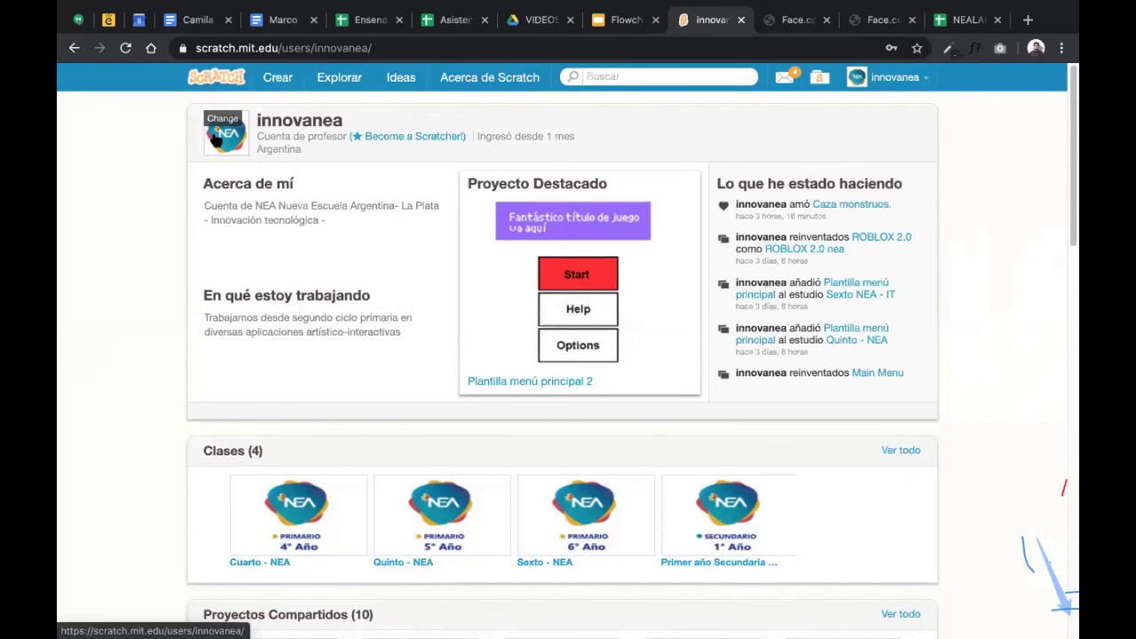
{"action": "left_click", "coordinate": [221, 131]}
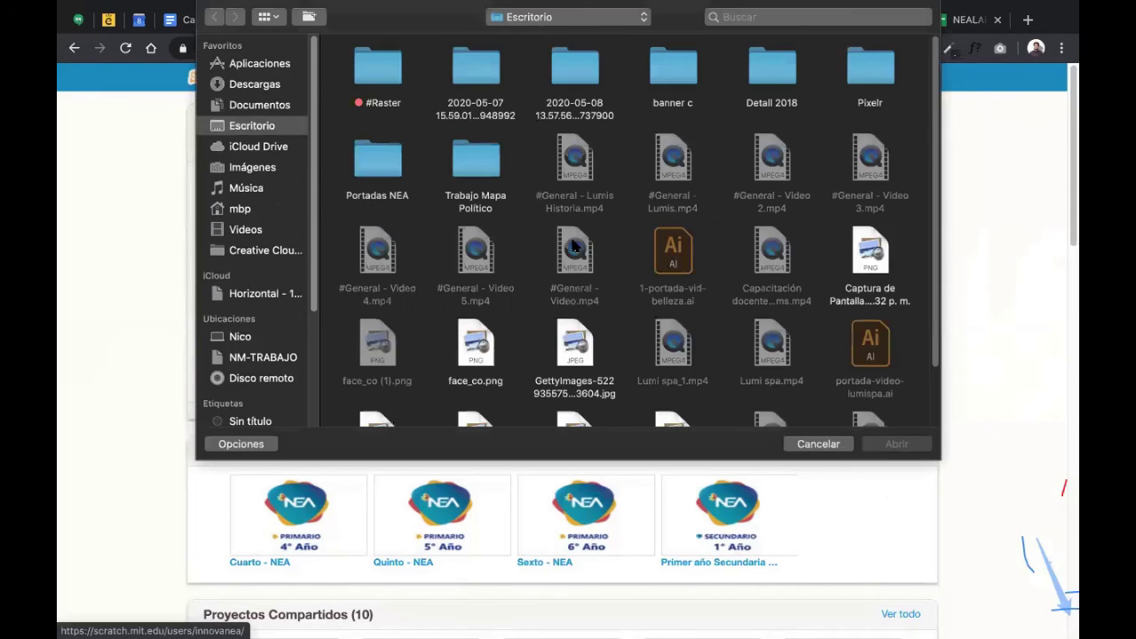
{"action": "scroll", "coordinate": [573, 247], "scroll_direction": "down", "scroll_amount": 2}
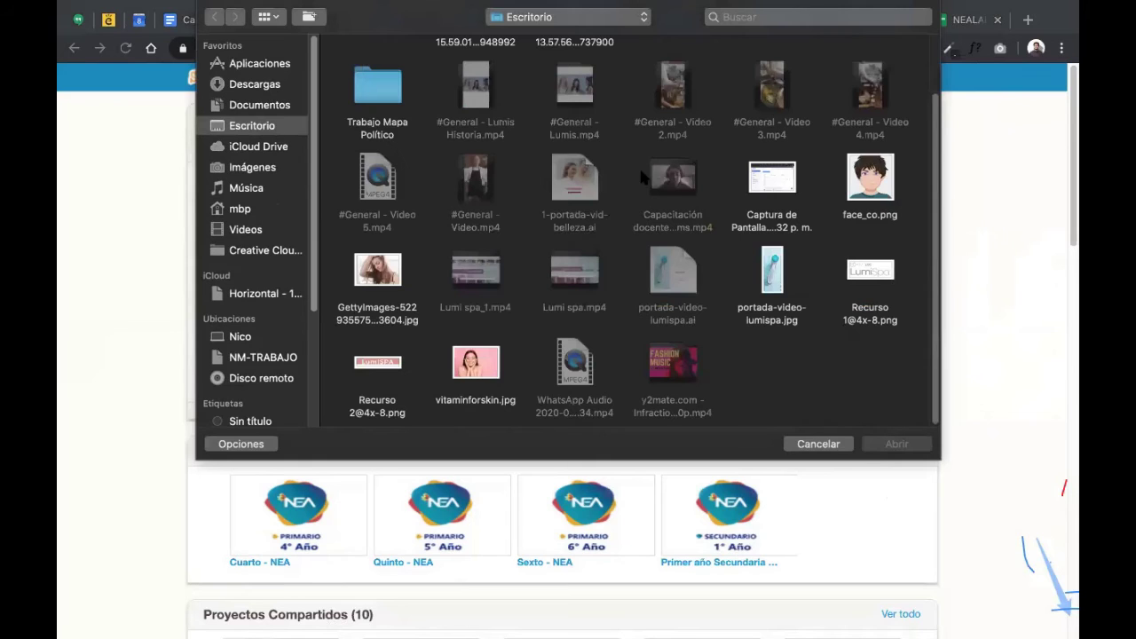
{"action": "scroll", "coordinate": [657, 177], "scroll_direction": "up", "scroll_amount": 1}
{"action": "left_click", "coordinate": [872, 182]}
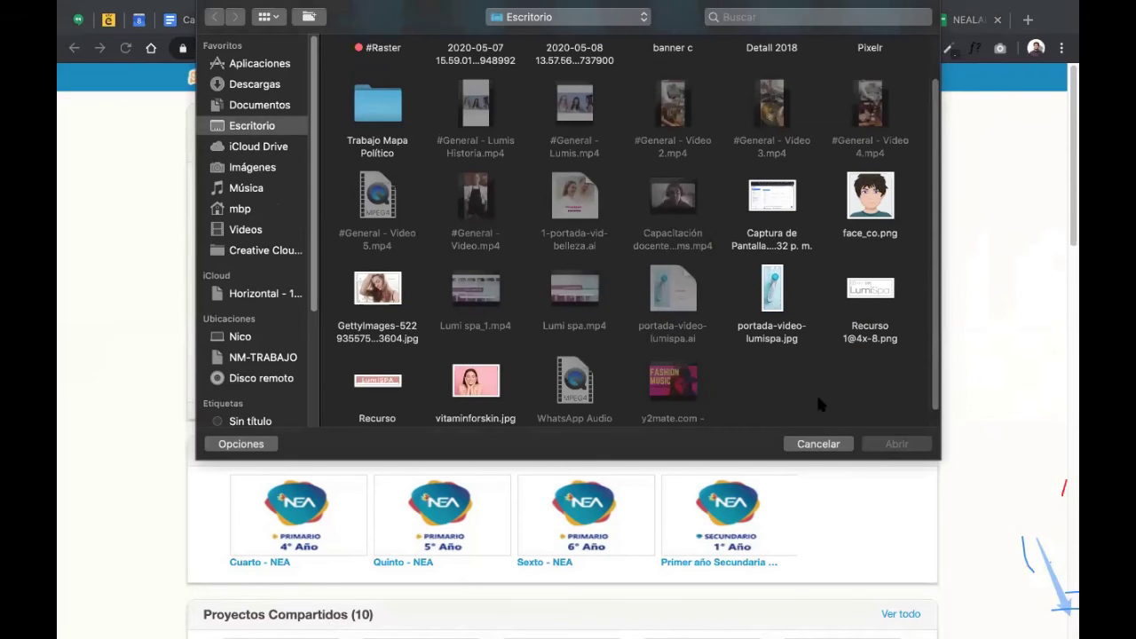
{"action": "left_click", "coordinate": [815, 444]}
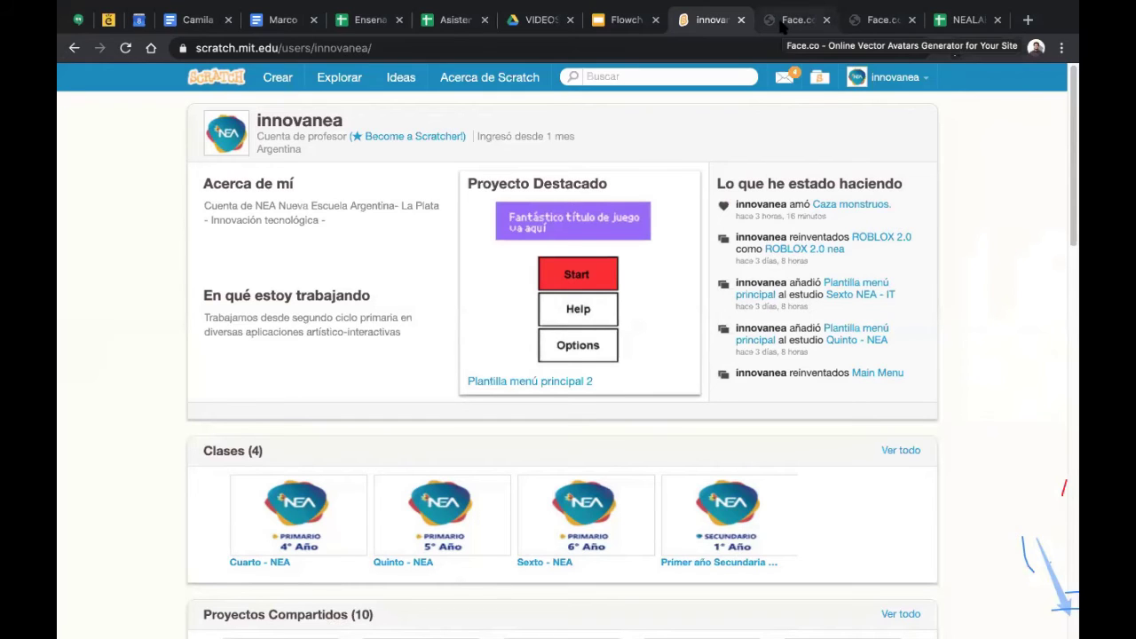
- Switch through the Face.co tabs over to the NEALAB class spreadsheet
{"action": "left_click", "coordinate": [783, 21]}
{"action": "left_click", "coordinate": [877, 21]}
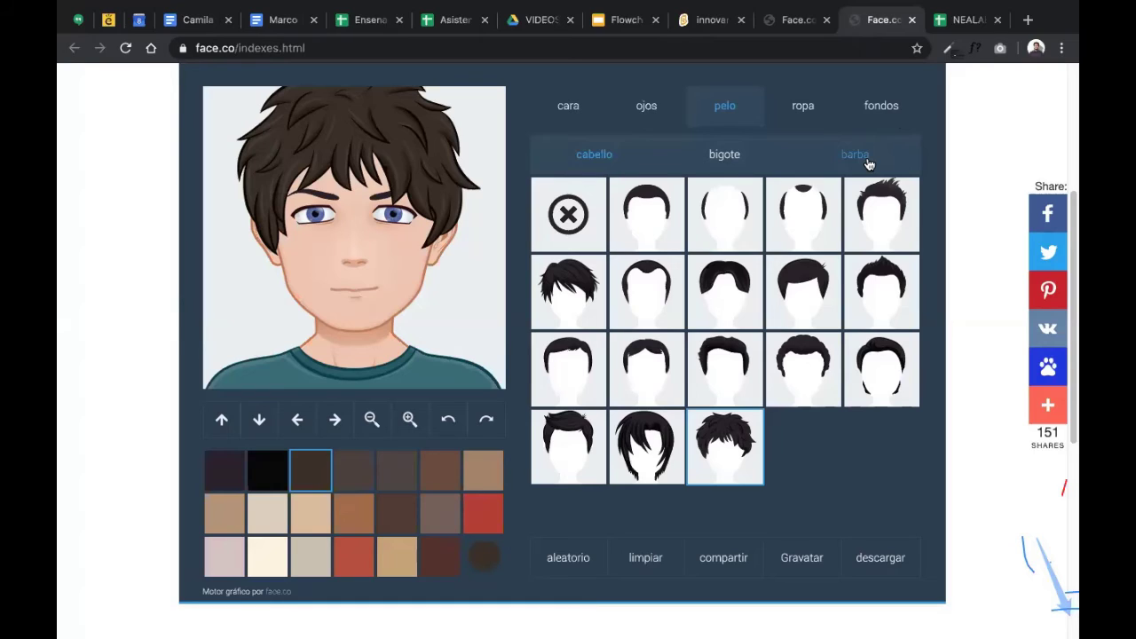
{"action": "left_click", "coordinate": [965, 22]}
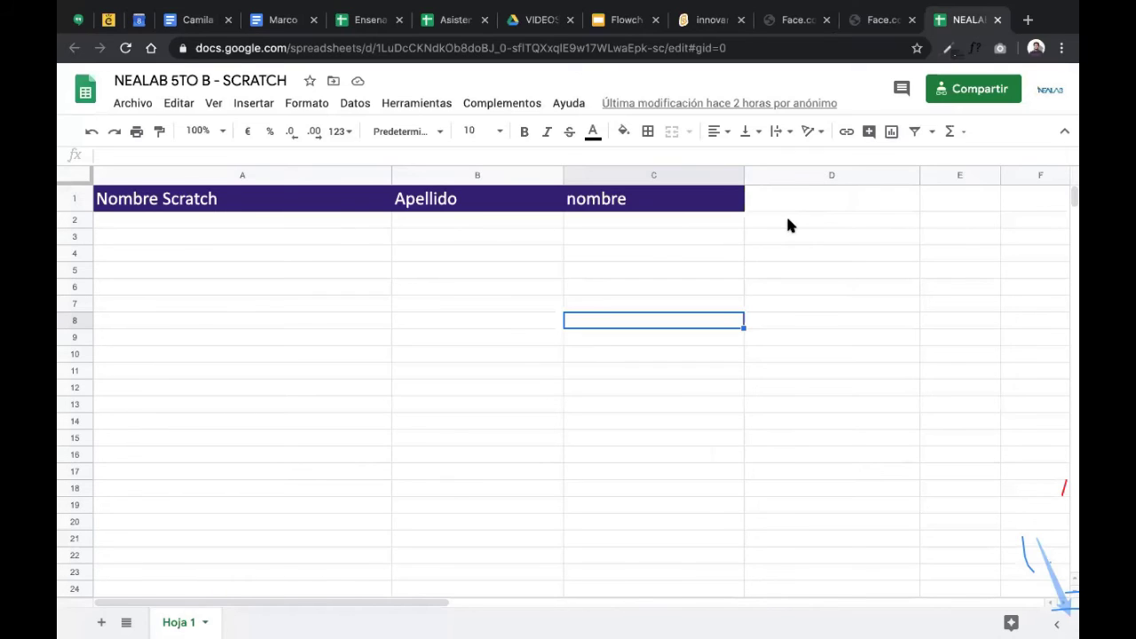
- Enter the student's Scratch username in cell A2
{"action": "left_click", "coordinate": [625, 222]}
{"action": "left_click", "coordinate": [109, 222]}
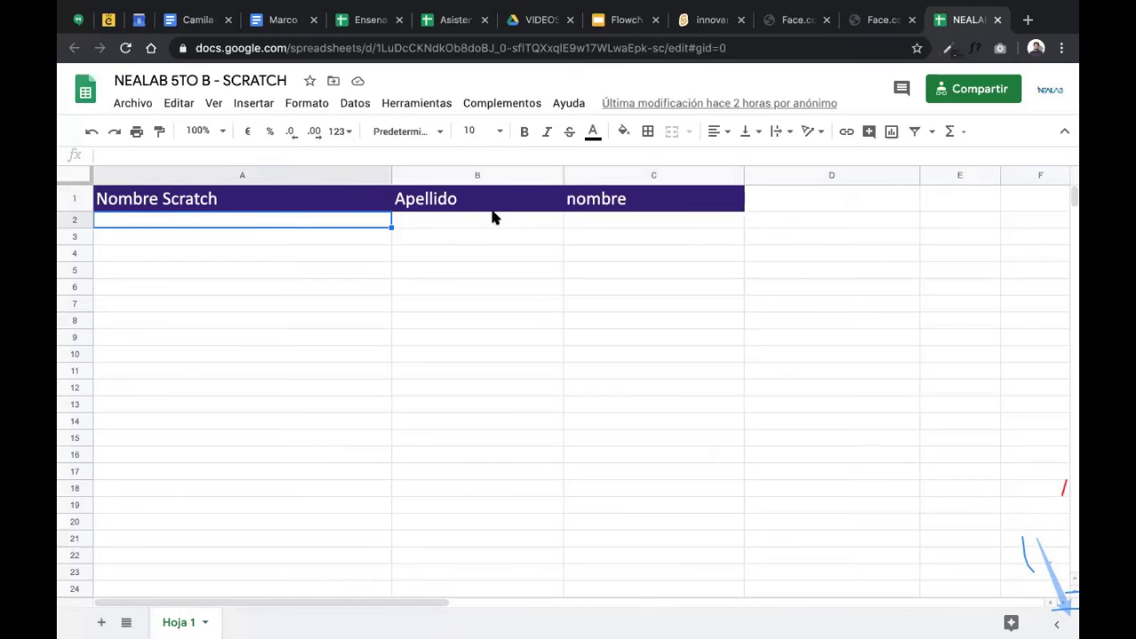
{"action": "left_click", "coordinate": [609, 229]}
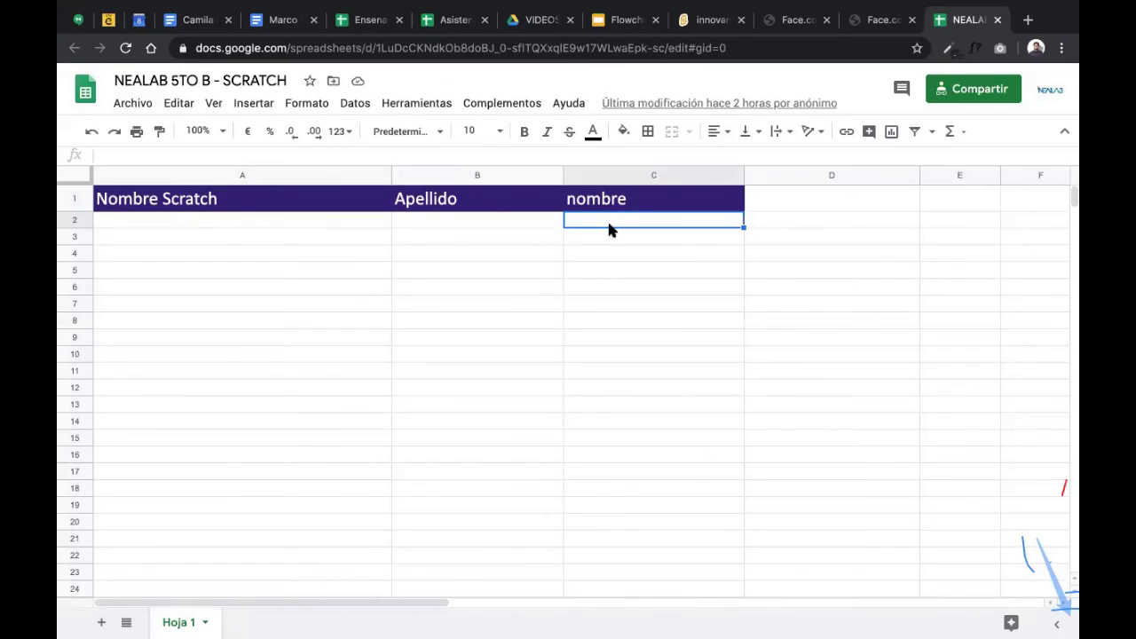
{"action": "left_click", "coordinate": [177, 223]}
{"action": "double_click", "coordinate": [195, 221]}
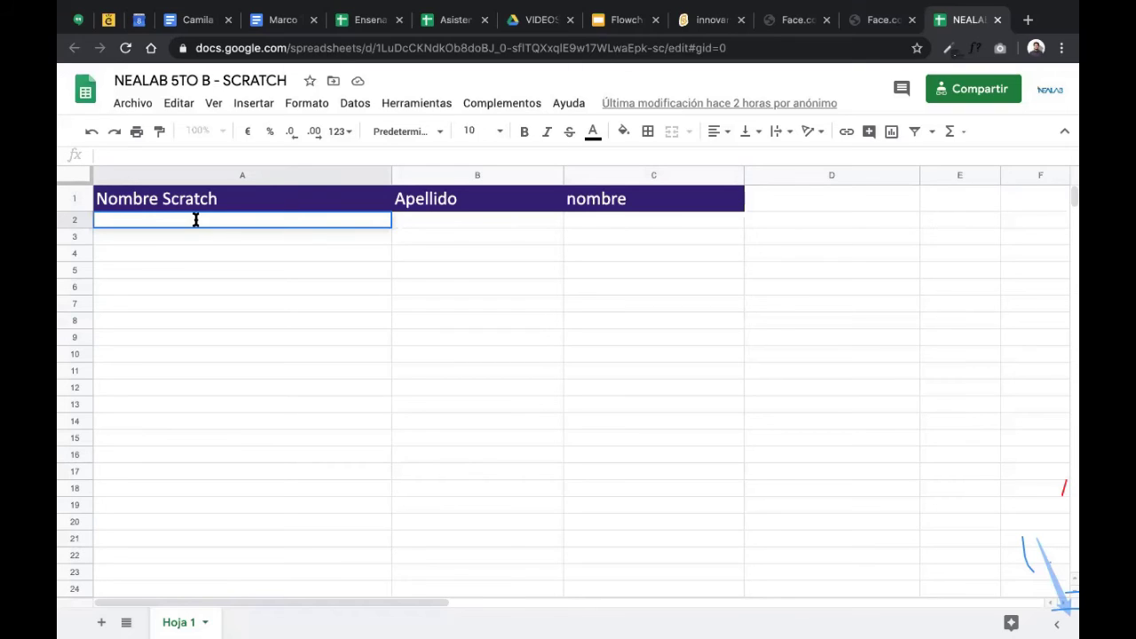
{"action": "type", "text": "nico_windows"}
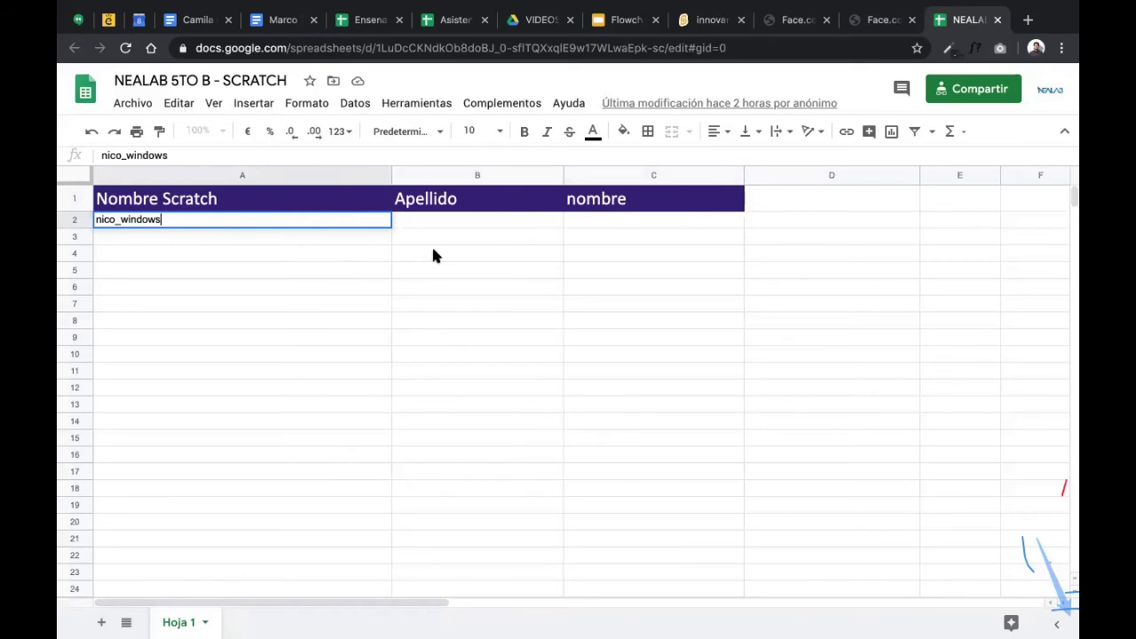
{"action": "key", "text": "Return"}
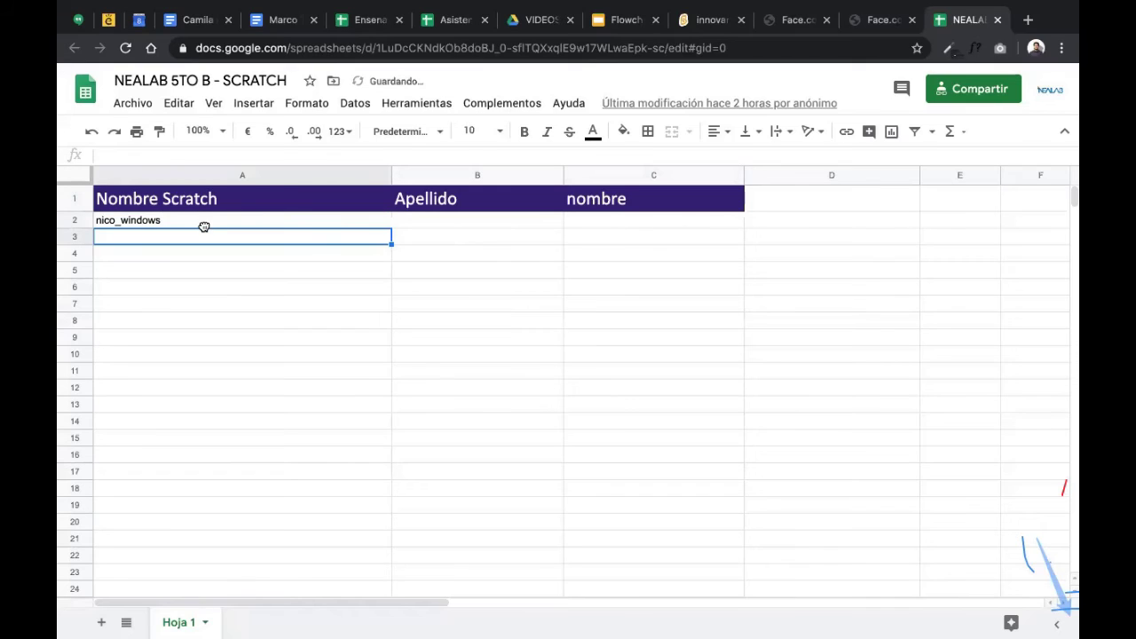
- Fill B2 with the student's surname and C2 with the first name
{"action": "left_click", "coordinate": [204, 222]}
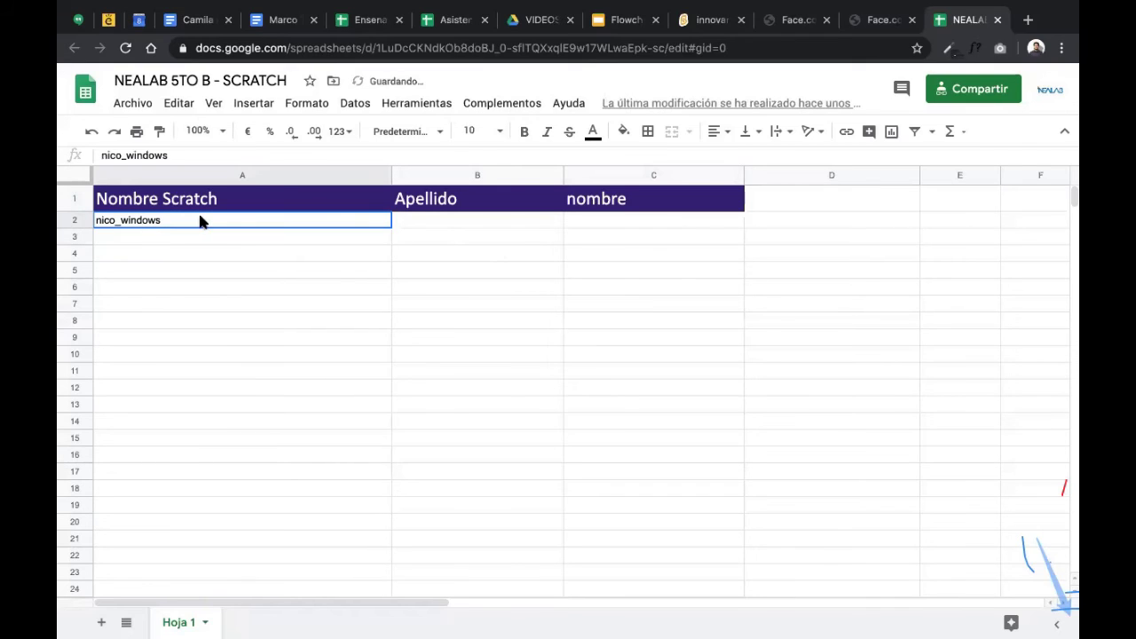
{"action": "left_click", "coordinate": [398, 220]}
{"action": "key", "text": "BackSpace"}
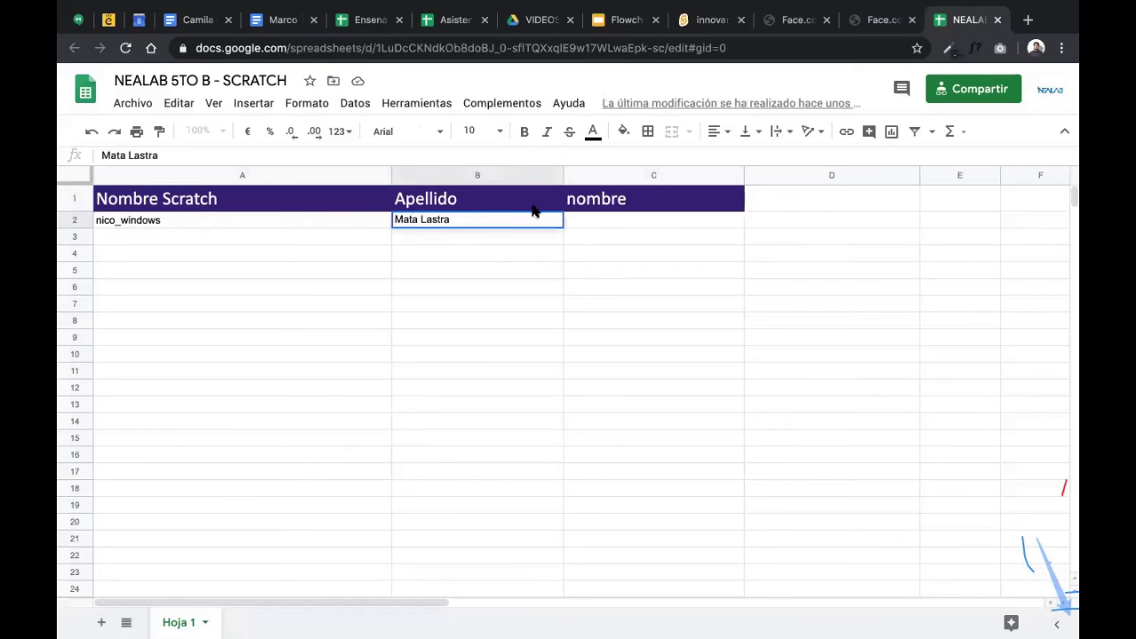
{"action": "left_click", "coordinate": [583, 221]}
{"action": "left_click", "coordinate": [433, 219]}
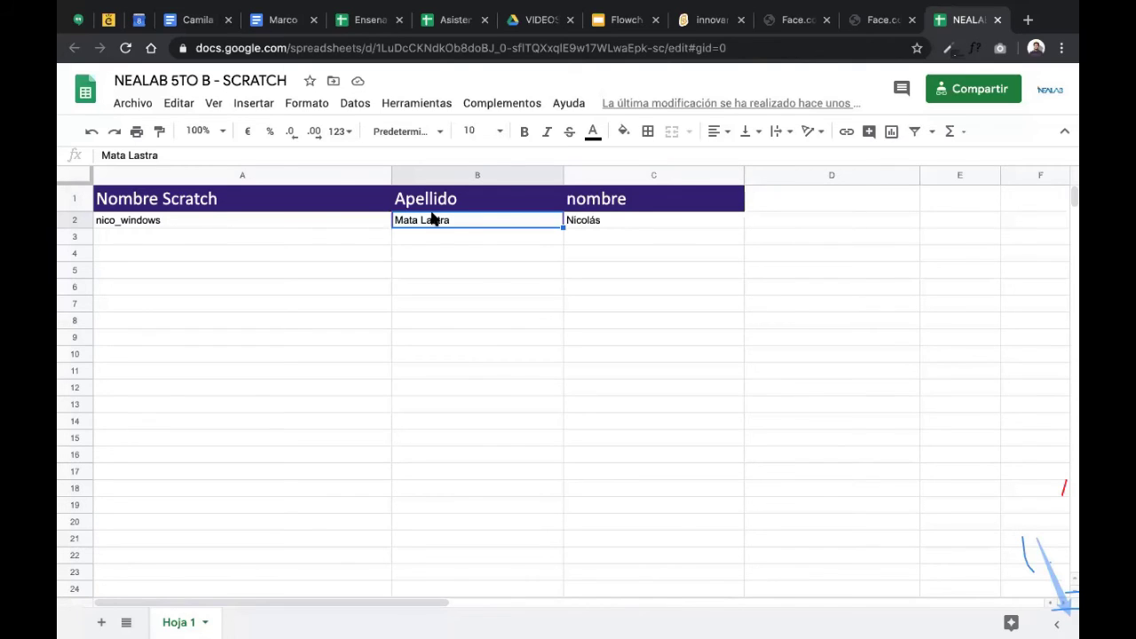
- Check the username, surname and first name entries in row 2
{"action": "left_click", "coordinate": [151, 236]}
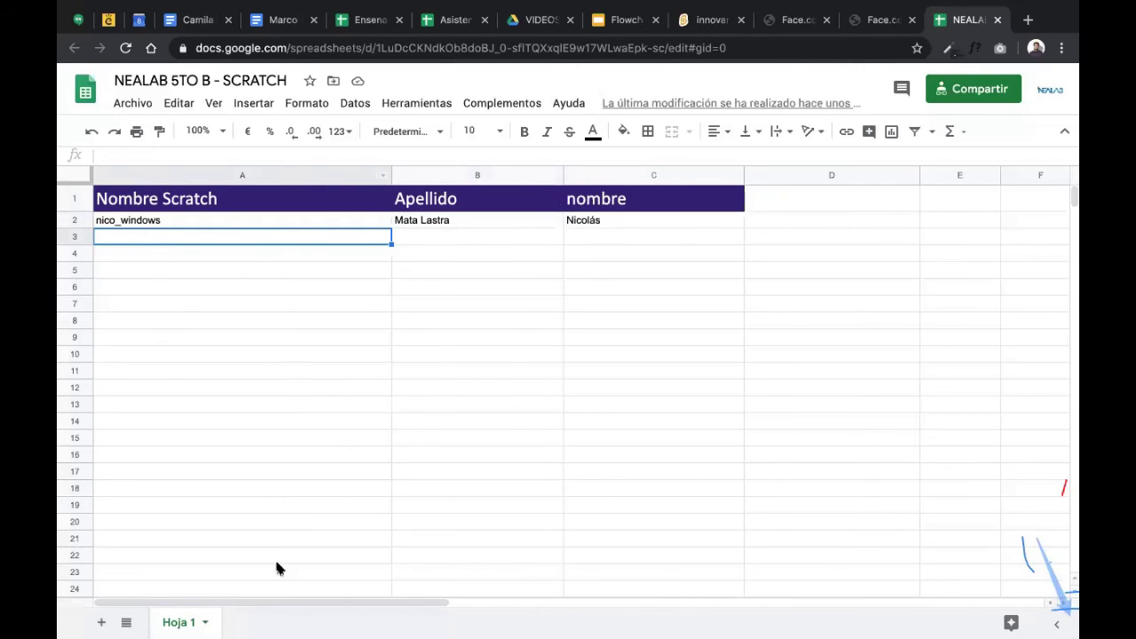
{"action": "left_click", "coordinate": [148, 223]}
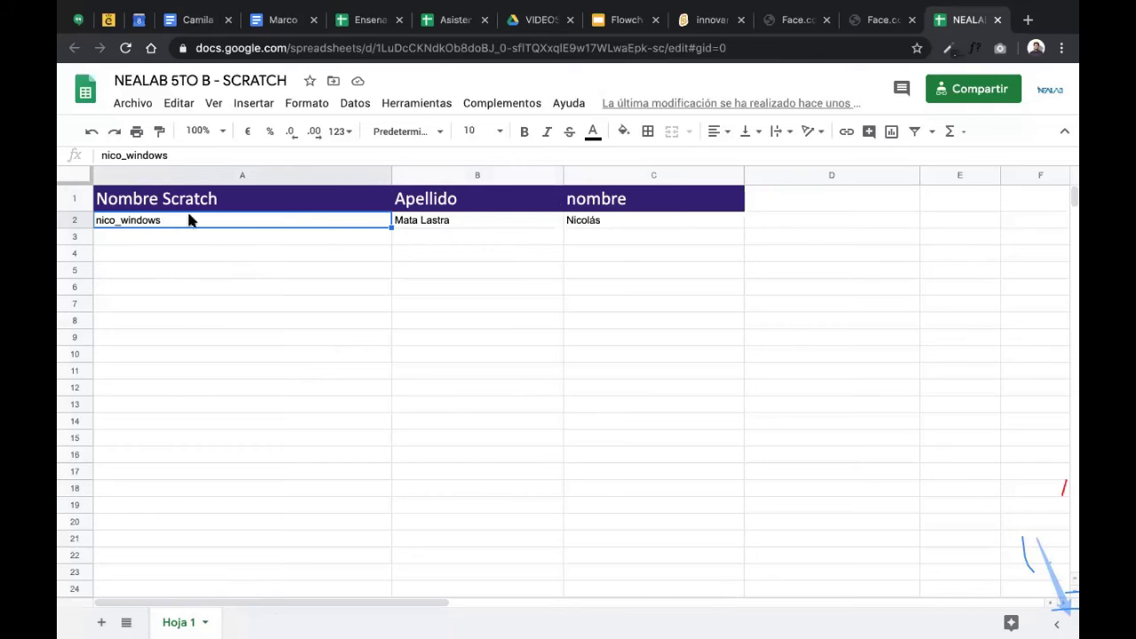
{"action": "left_click", "coordinate": [604, 228]}
{"action": "left_click", "coordinate": [438, 226]}
{"action": "left_click", "coordinate": [287, 220]}
{"action": "left_click", "coordinate": [569, 241]}
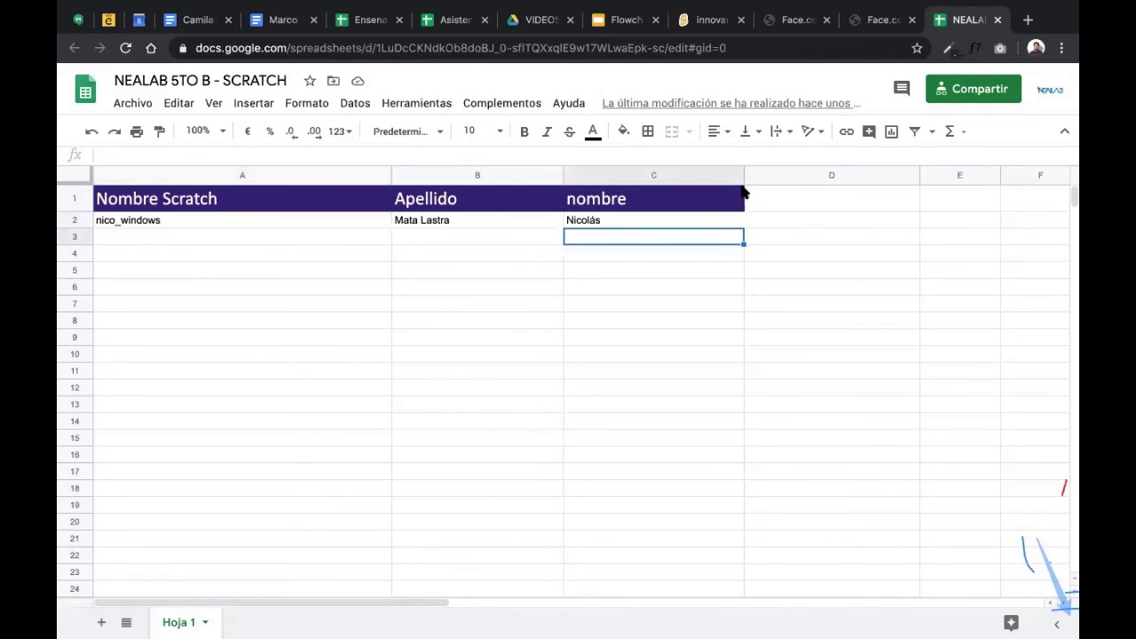
- Switch to the Face.co avatar editor, then back to the Scratch profile page
{"action": "left_click", "coordinate": [883, 19]}
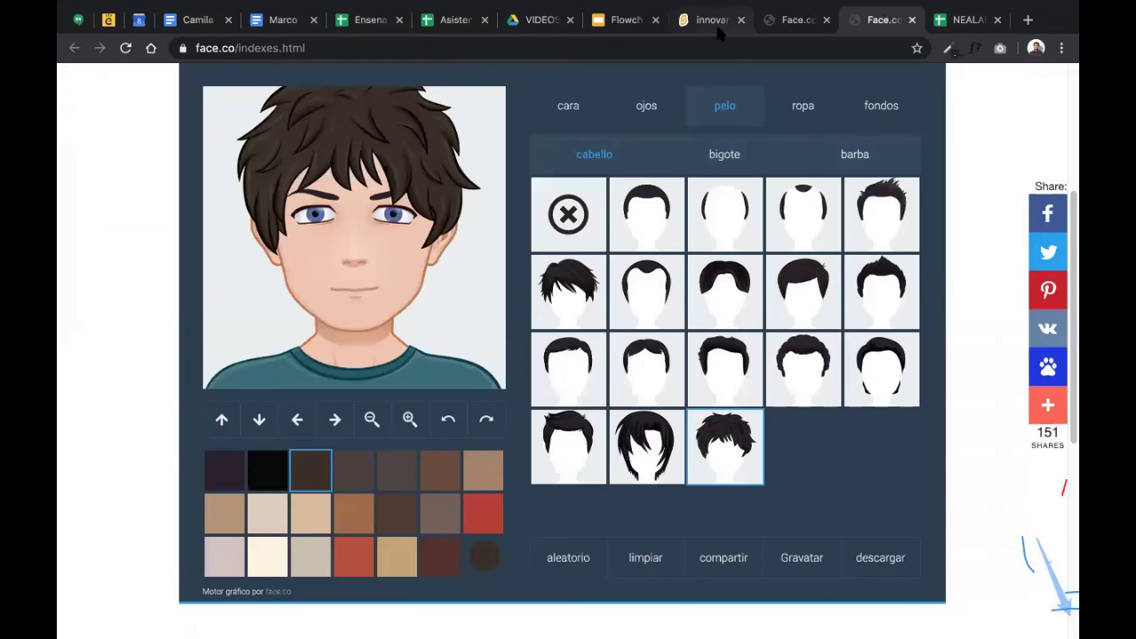
{"action": "left_click", "coordinate": [710, 19]}
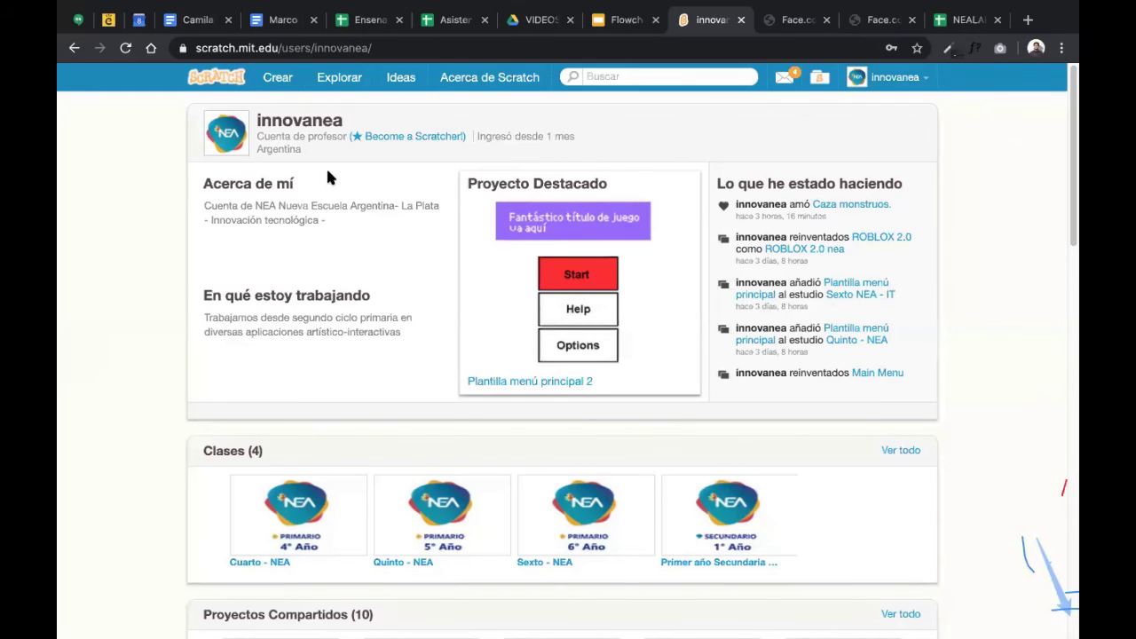
{"action": "left_click", "coordinate": [908, 79]}
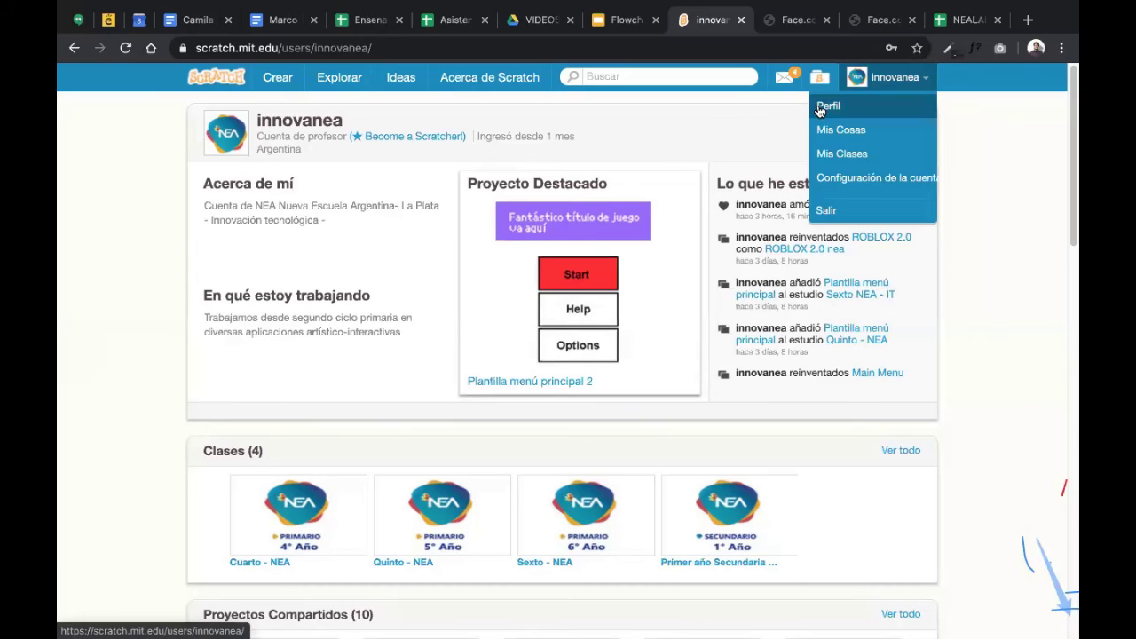
{"action": "left_click", "coordinate": [157, 193]}
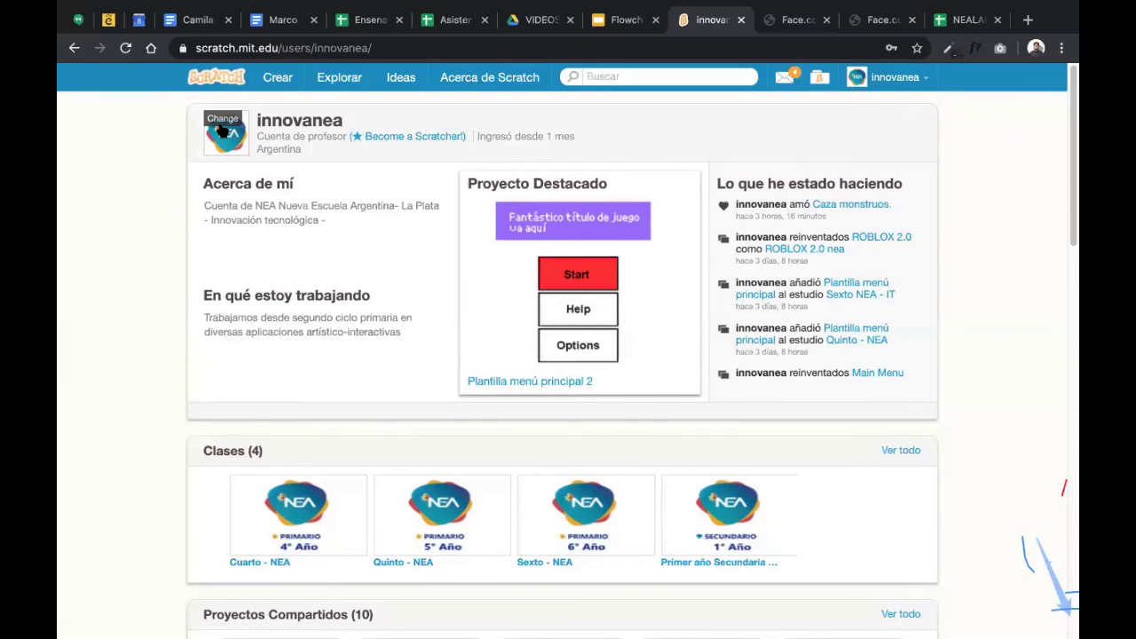
{"action": "left_click", "coordinate": [223, 130]}
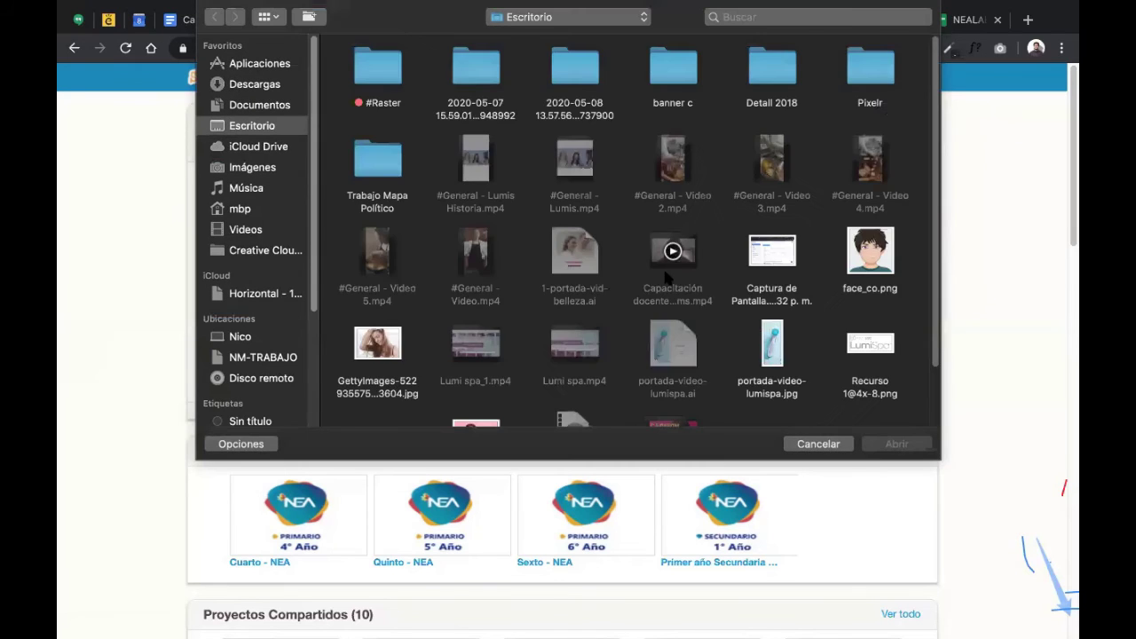
{"action": "scroll", "coordinate": [701, 257], "scroll_direction": "down", "scroll_amount": 2}
{"action": "left_click", "coordinate": [870, 182]}
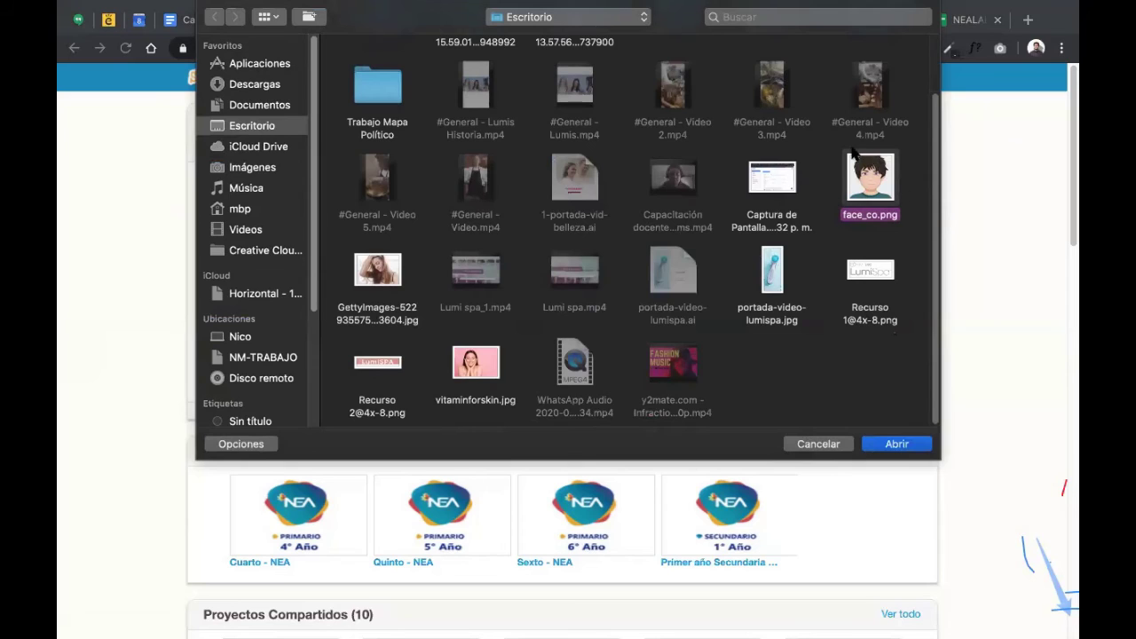
{"action": "left_click", "coordinate": [819, 444]}
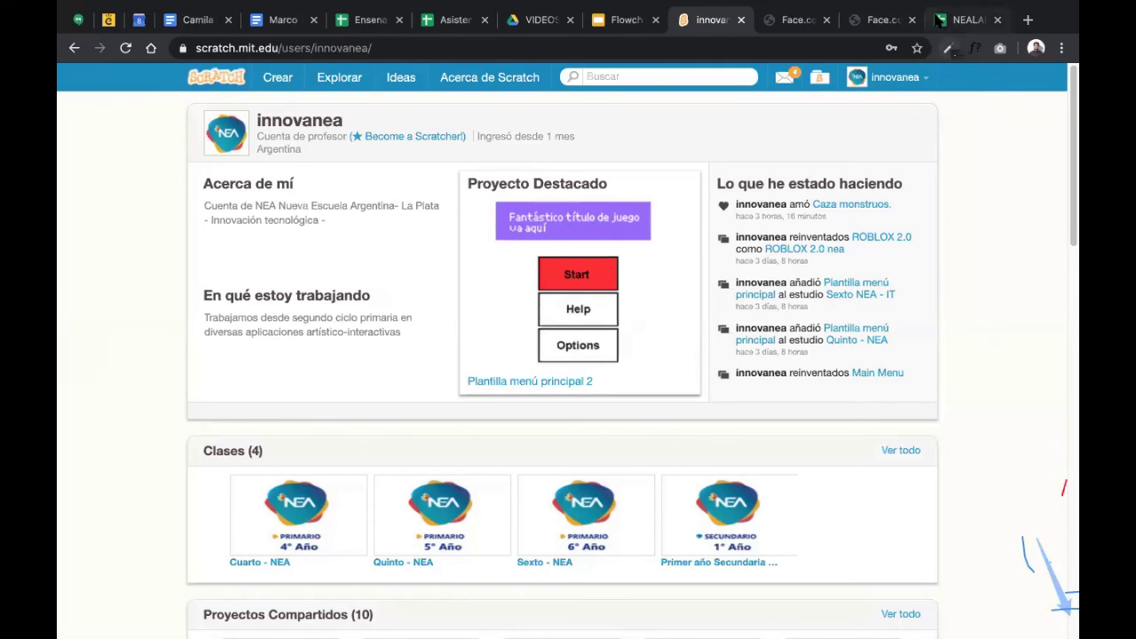
- Check the spreadsheet's empty row 3 below the student, then return to the avatar maker
{"action": "left_click", "coordinate": [964, 19]}
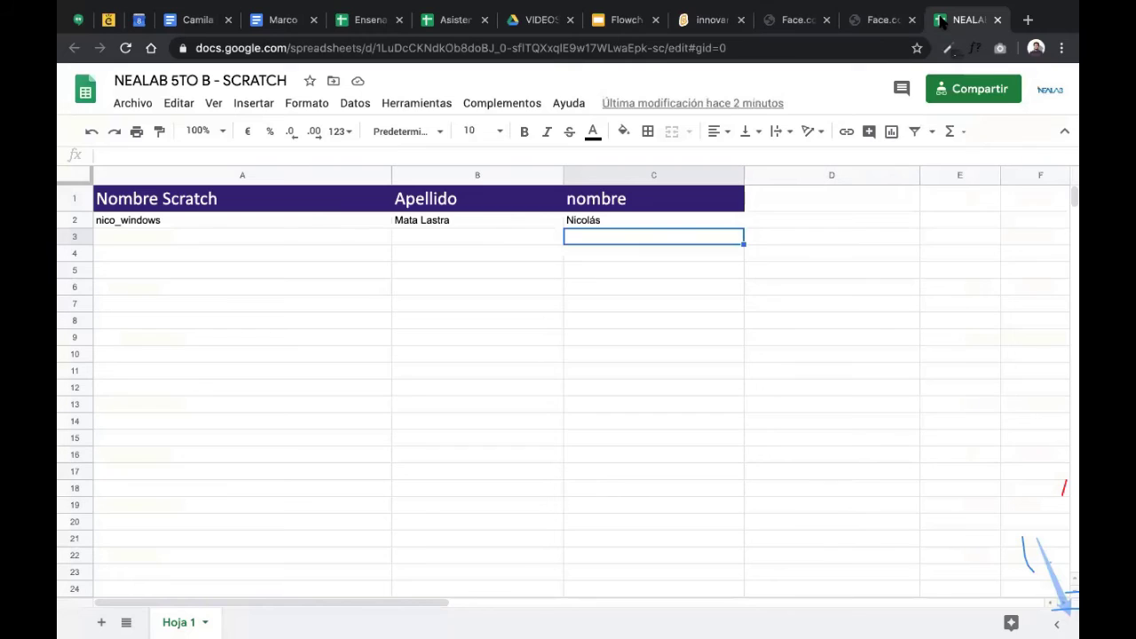
{"action": "left_click", "coordinate": [246, 237]}
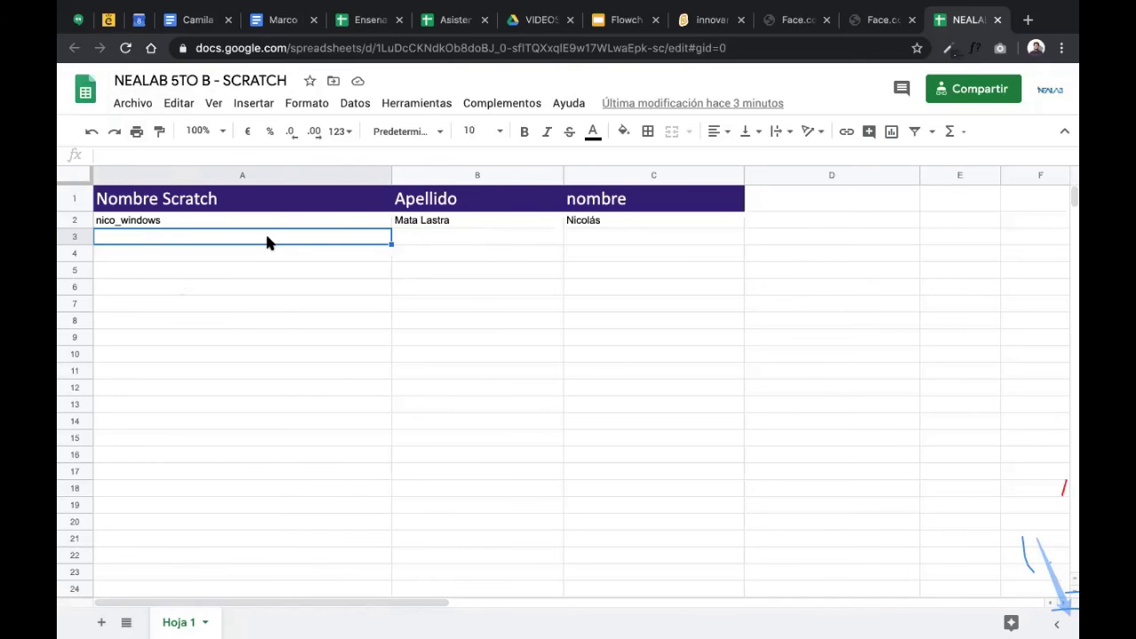
{"action": "left_click", "coordinate": [879, 20]}
- Pick a face shape and try several skin tones, settling on light pink
{"action": "scroll", "coordinate": [351, 216], "scroll_direction": "up", "scroll_amount": 2}
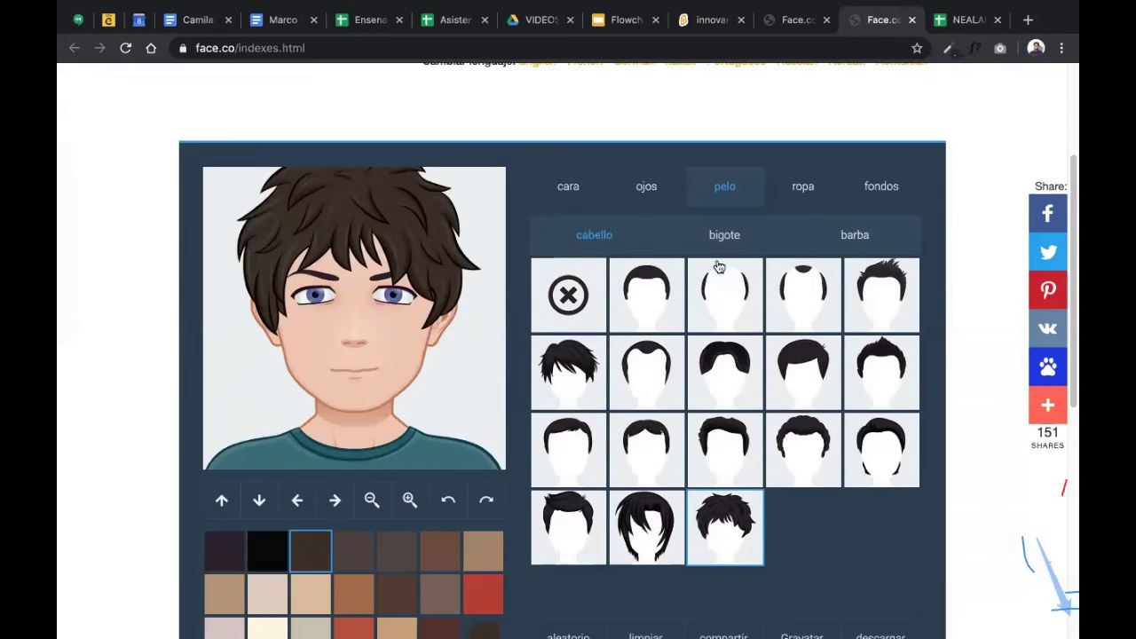
{"action": "scroll", "coordinate": [526, 204], "scroll_direction": "up", "scroll_amount": 3}
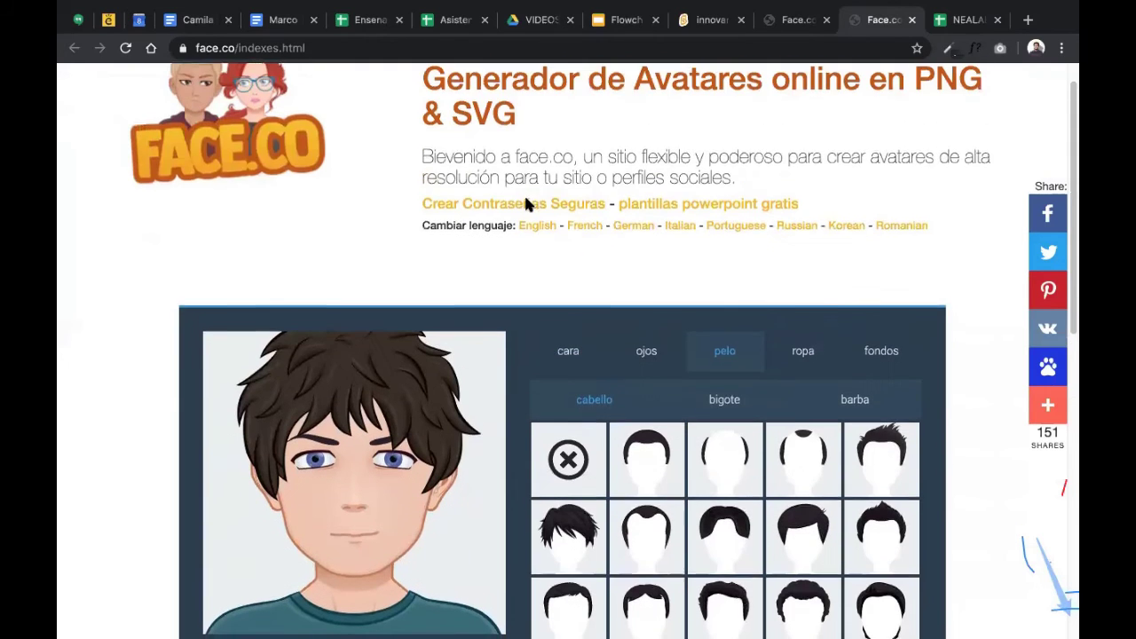
{"action": "scroll", "coordinate": [526, 204], "scroll_direction": "down", "scroll_amount": 4}
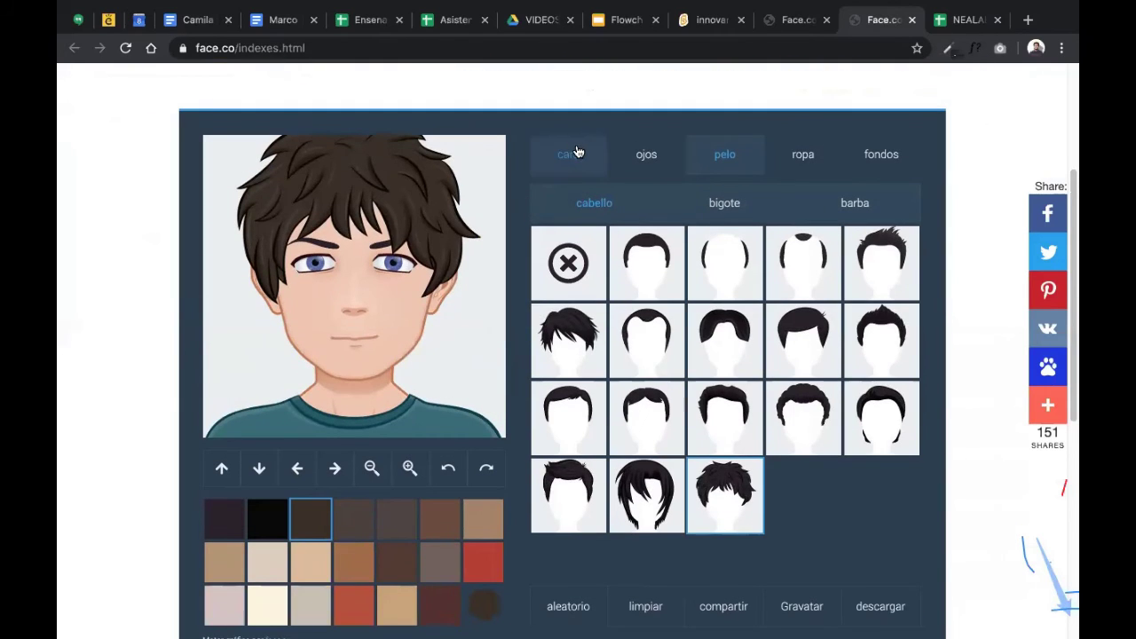
{"action": "left_click", "coordinate": [575, 152]}
{"action": "left_click", "coordinate": [719, 267]}
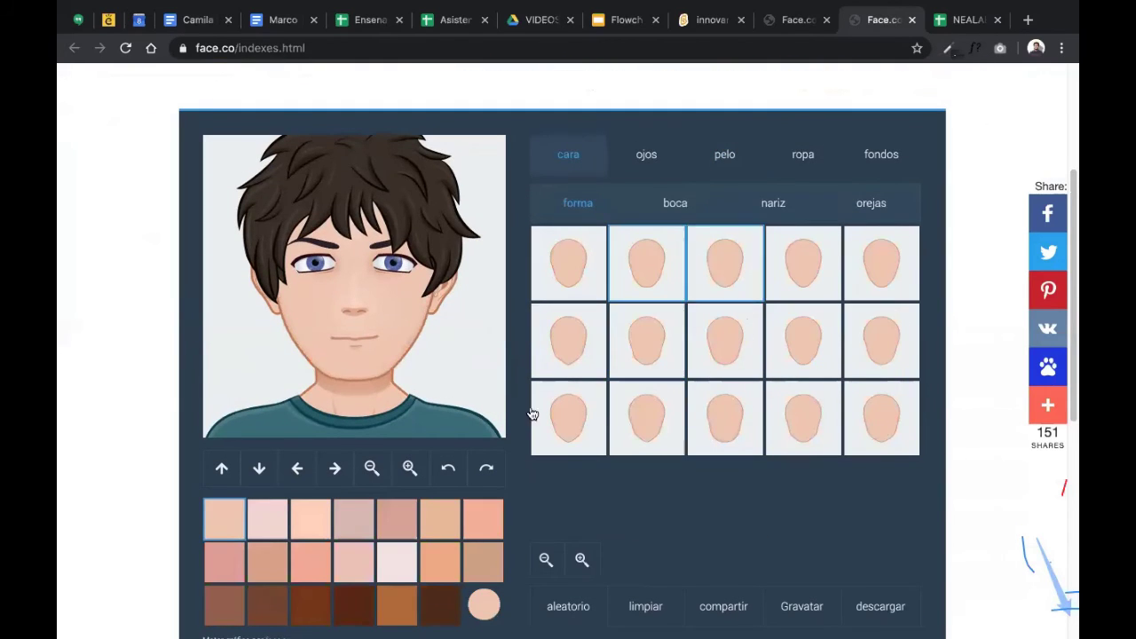
{"action": "left_click", "coordinate": [311, 607]}
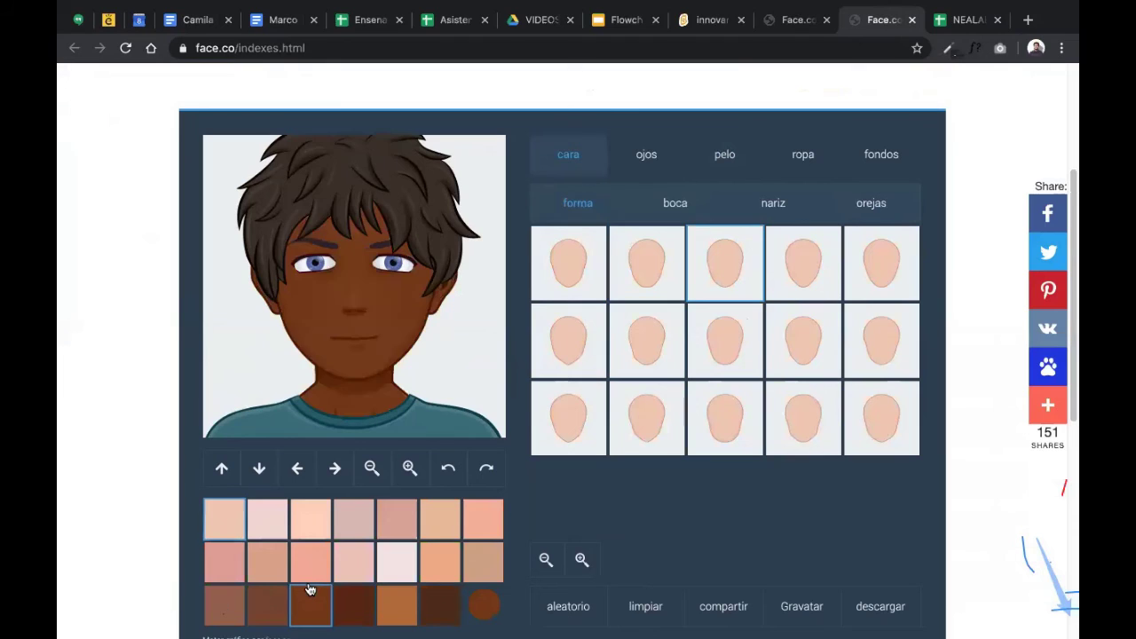
{"action": "left_click", "coordinate": [633, 151]}
{"action": "left_click", "coordinate": [556, 158]}
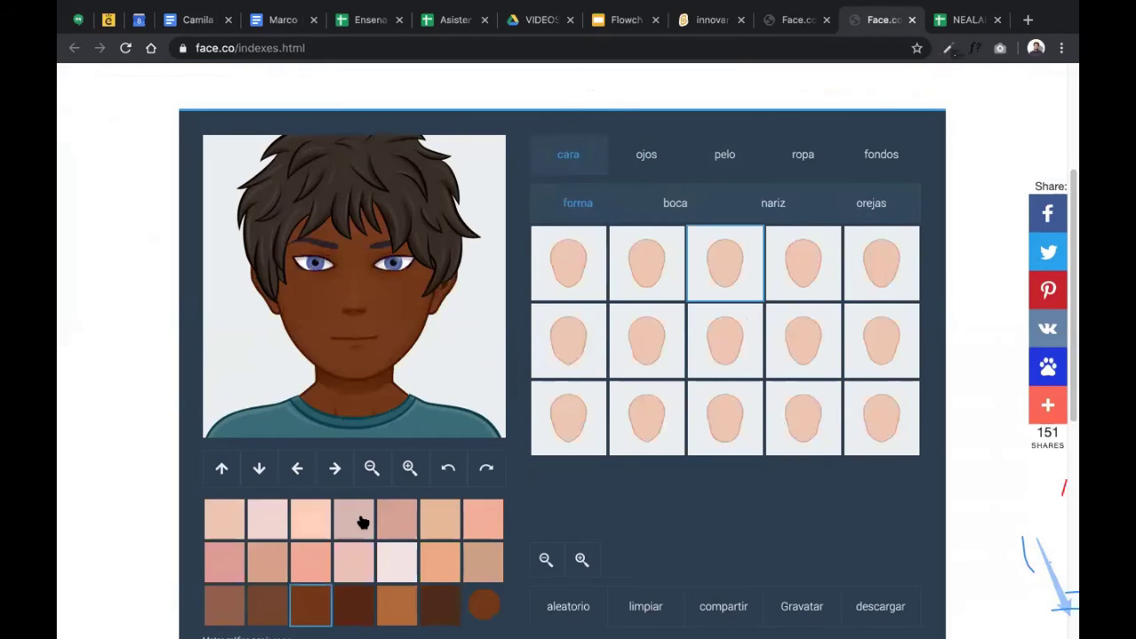
{"action": "left_click", "coordinate": [435, 563]}
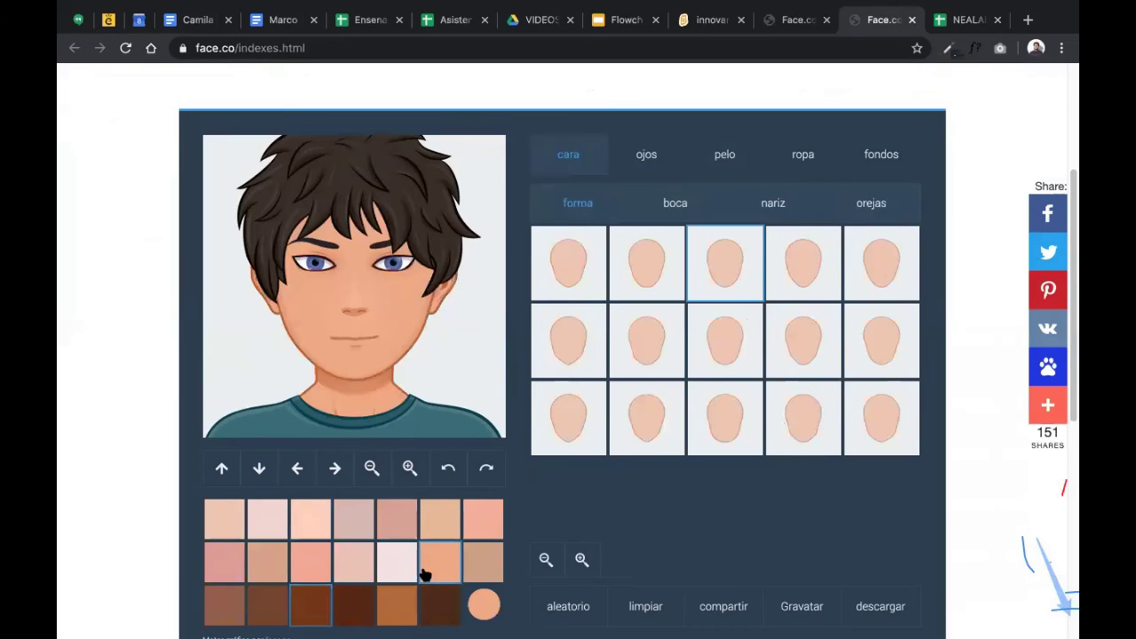
{"action": "left_click", "coordinate": [484, 558]}
{"action": "left_click", "coordinate": [484, 527]}
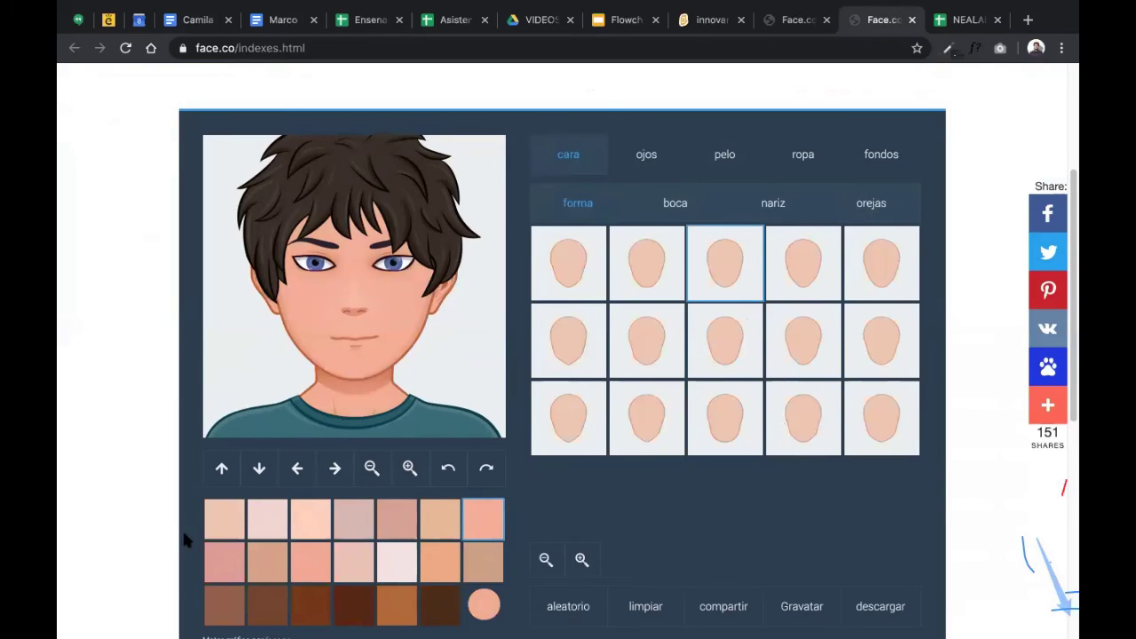
{"action": "left_click", "coordinate": [214, 547]}
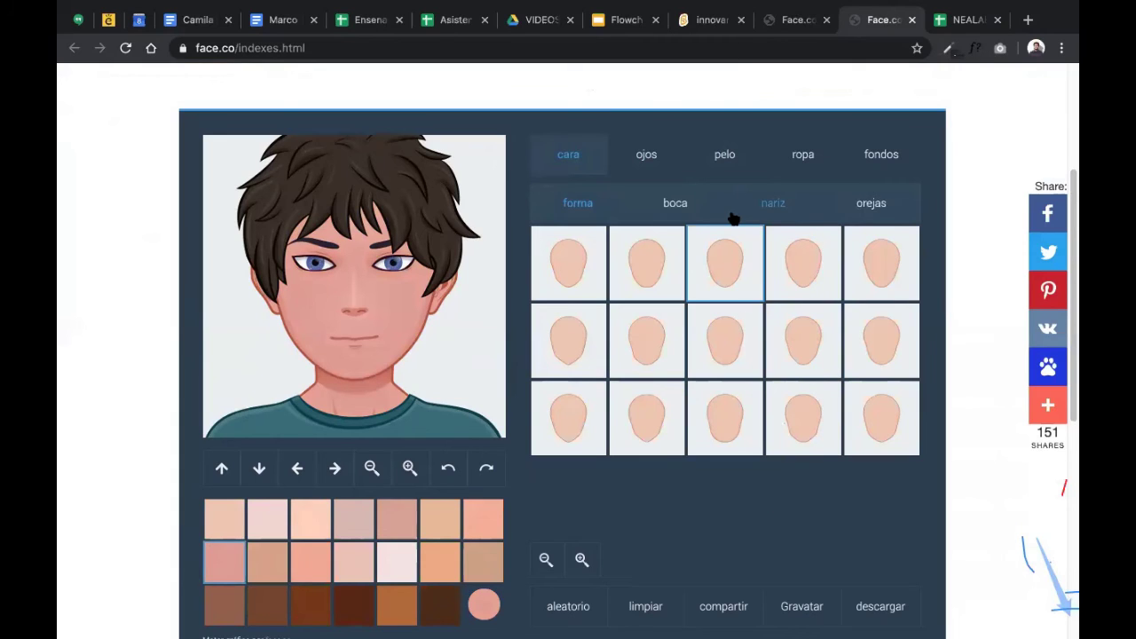
- In the class spreadsheet, open cell A2 and highlight the Scratch username for editing
{"action": "left_click", "coordinate": [958, 21]}
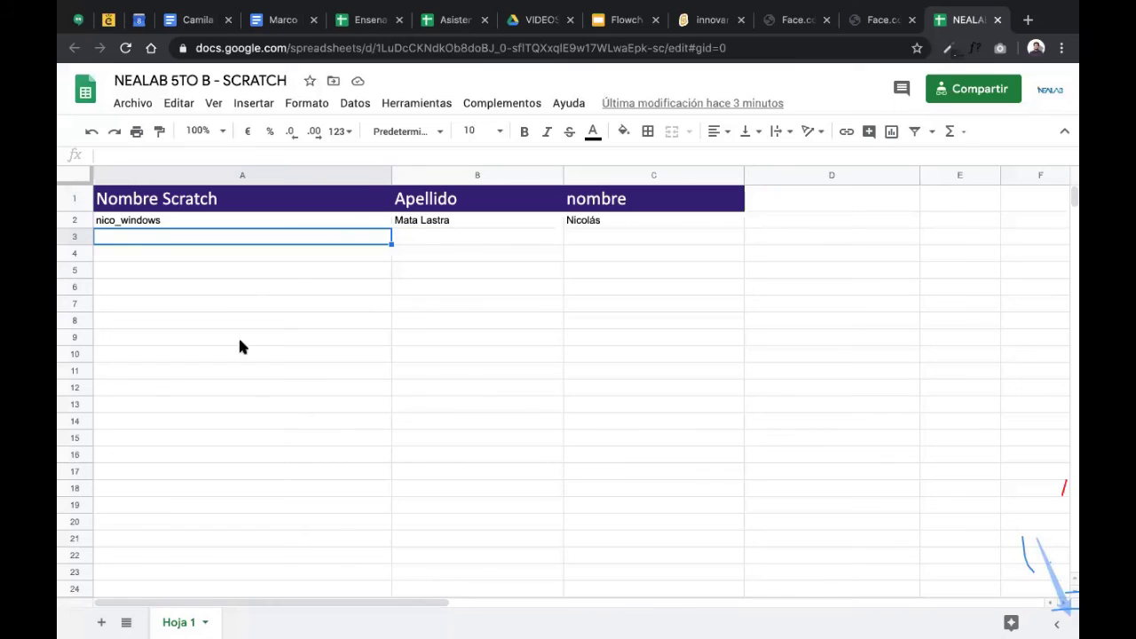
{"action": "left_click", "coordinate": [140, 222]}
{"action": "double_click", "coordinate": [183, 219]}
{"action": "double_click", "coordinate": [183, 219]}
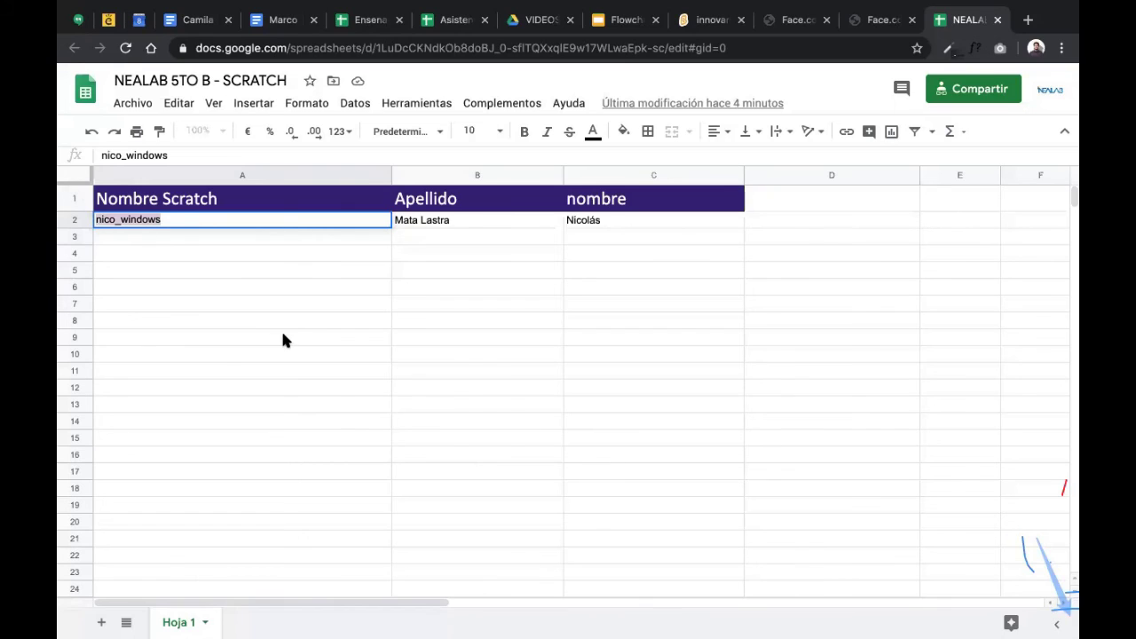
{"action": "left_click", "coordinate": [445, 220]}
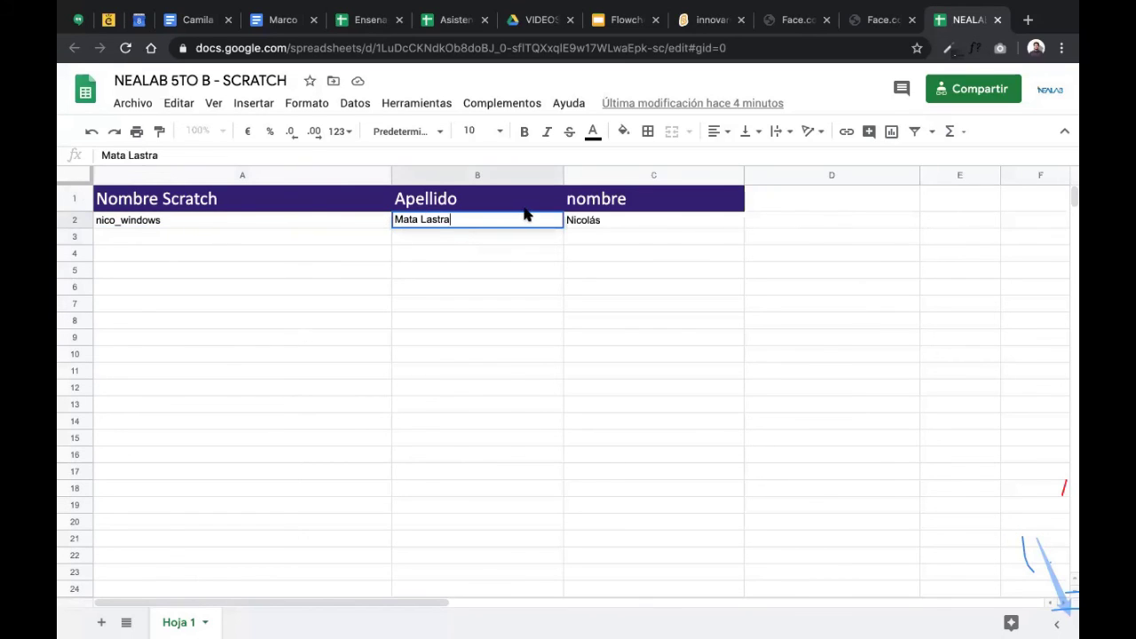
{"action": "double_click", "coordinate": [577, 219]}
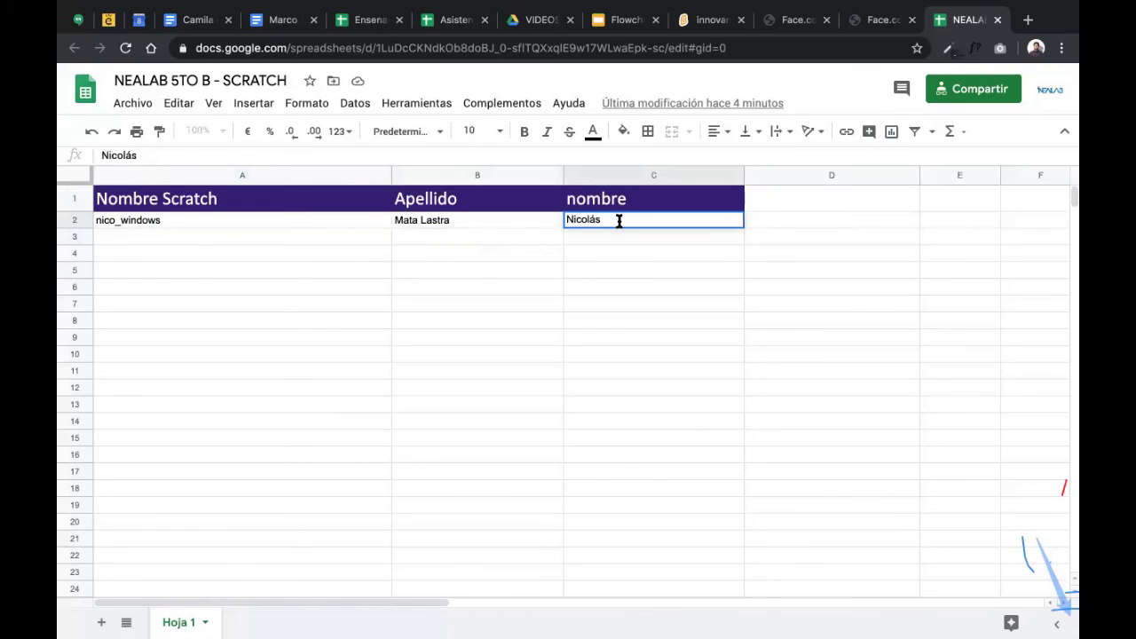
{"action": "left_click_drag", "start_coordinate": [616, 219], "coordinate": [524, 222]}
{"action": "left_click", "coordinate": [128, 203]}
{"action": "left_click", "coordinate": [162, 220]}
{"action": "left_click", "coordinate": [450, 221]}
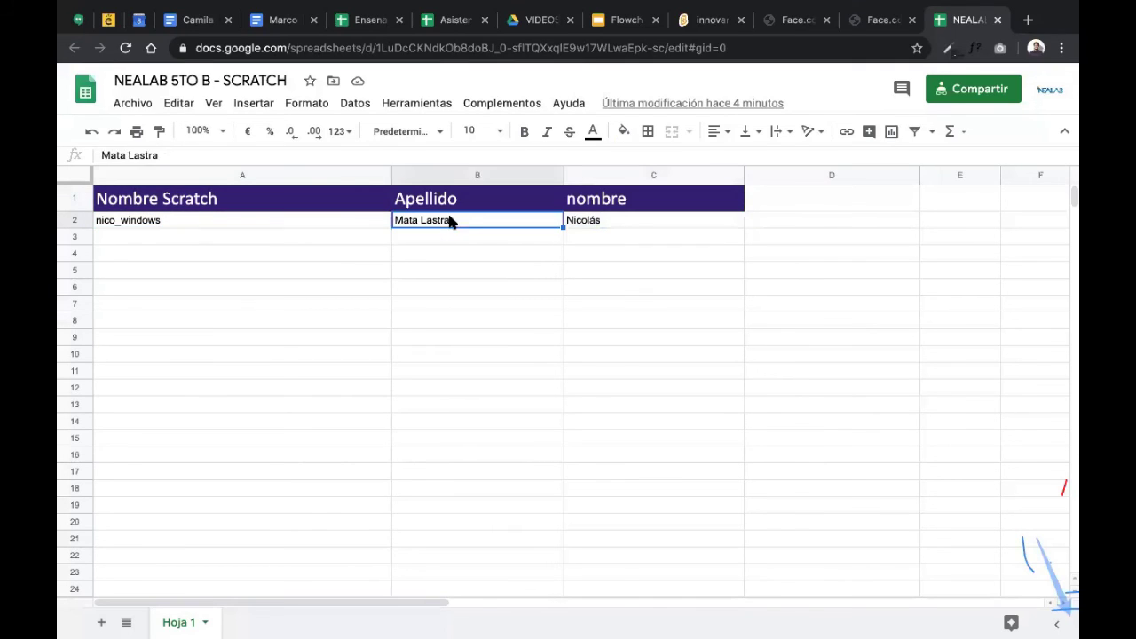
{"action": "left_click", "coordinate": [636, 220]}
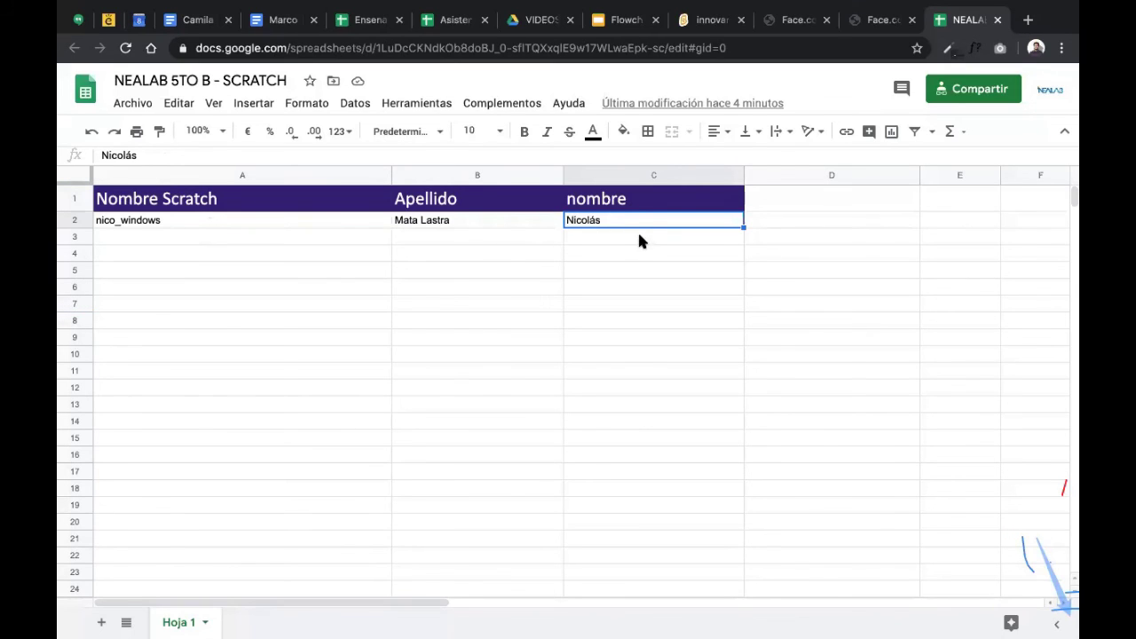
{"action": "left_click", "coordinate": [599, 238]}
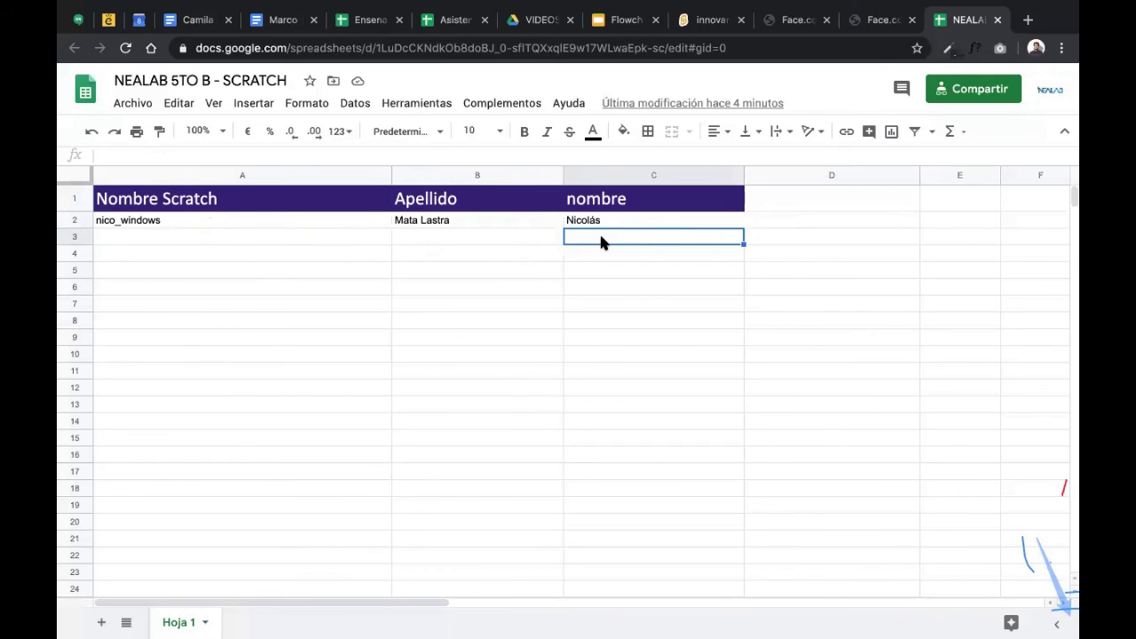
{"action": "left_click", "coordinate": [229, 253]}
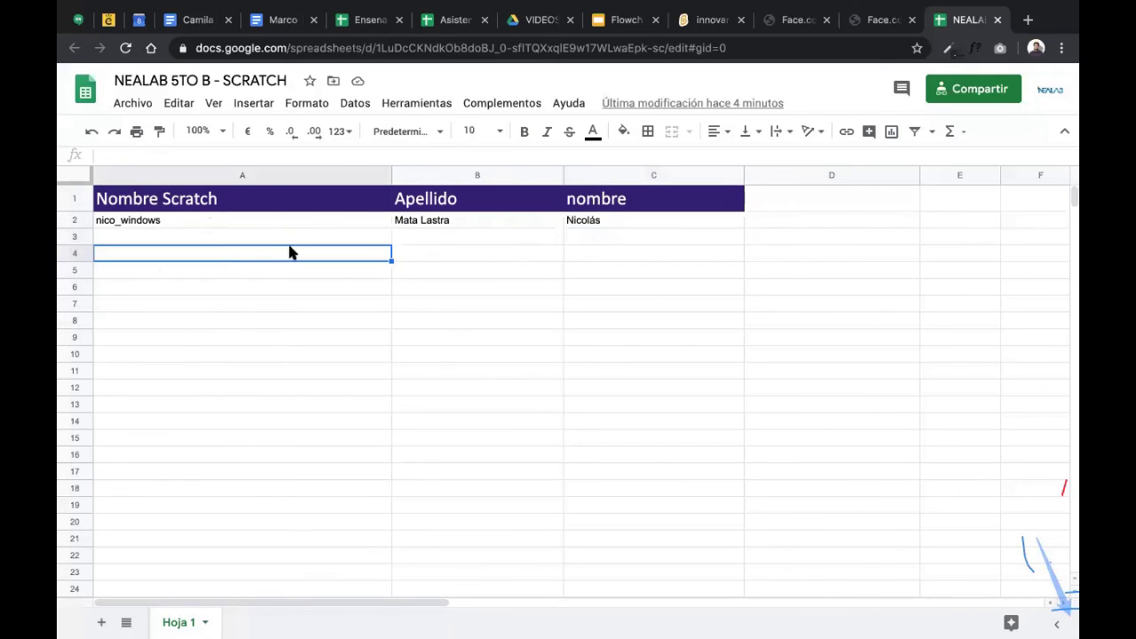
{"action": "left_click", "coordinate": [437, 260]}
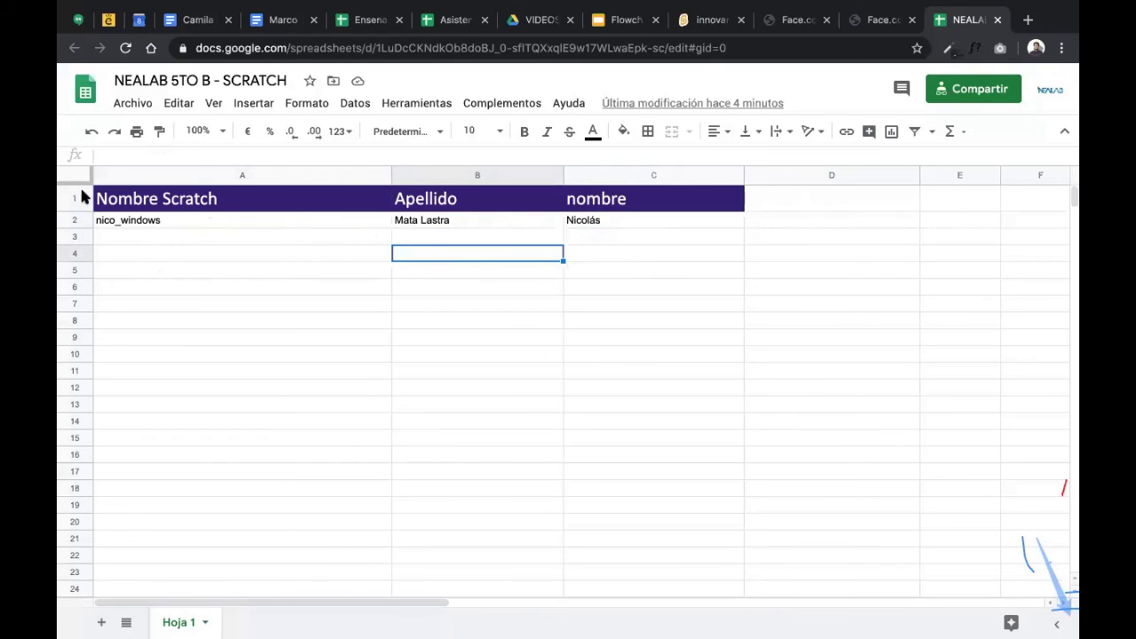
{"action": "left_click", "coordinate": [163, 225]}
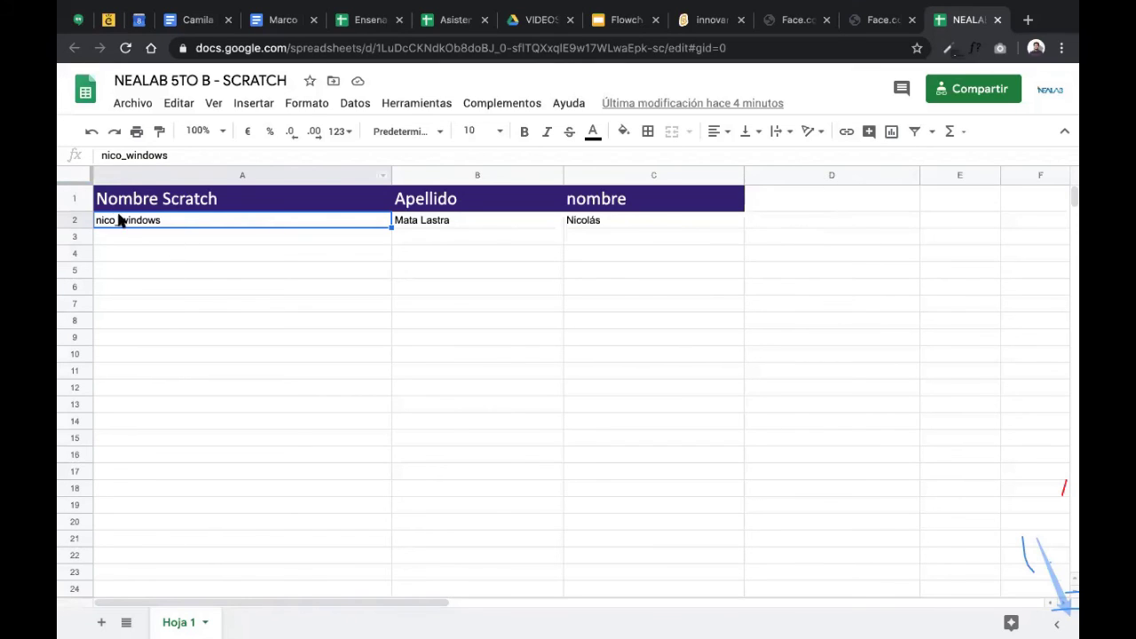
- Enter the note 'no me acuerdo la contraseña' in cell D2
{"action": "left_click", "coordinate": [842, 216]}
{"action": "type", "text": "no me acue"}
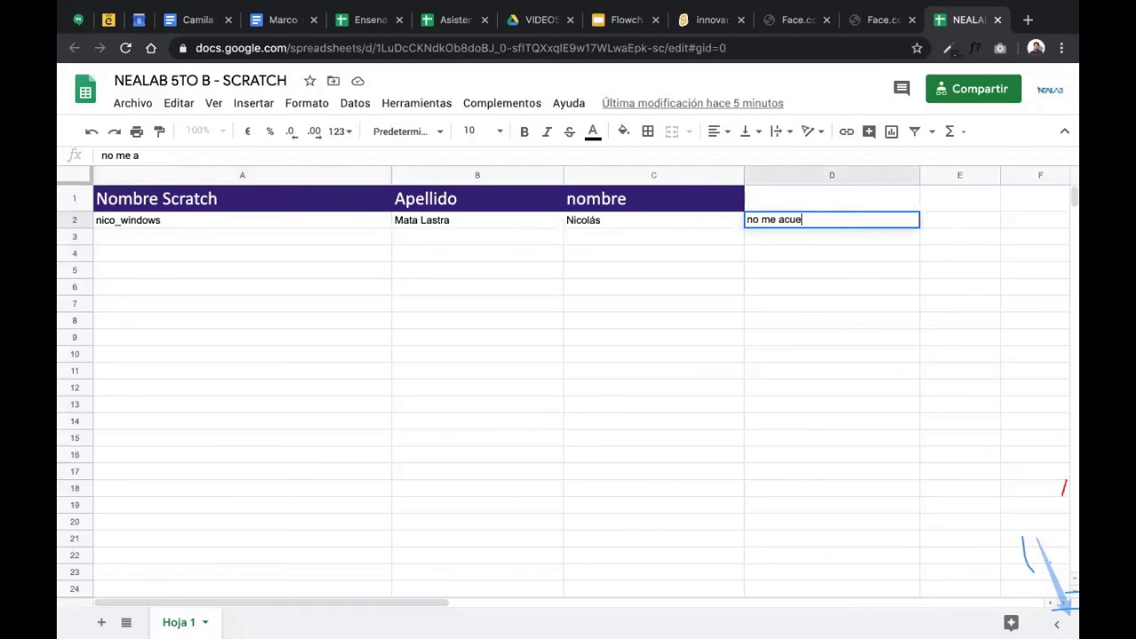
{"action": "type", "text": "rdo la contraseña"}
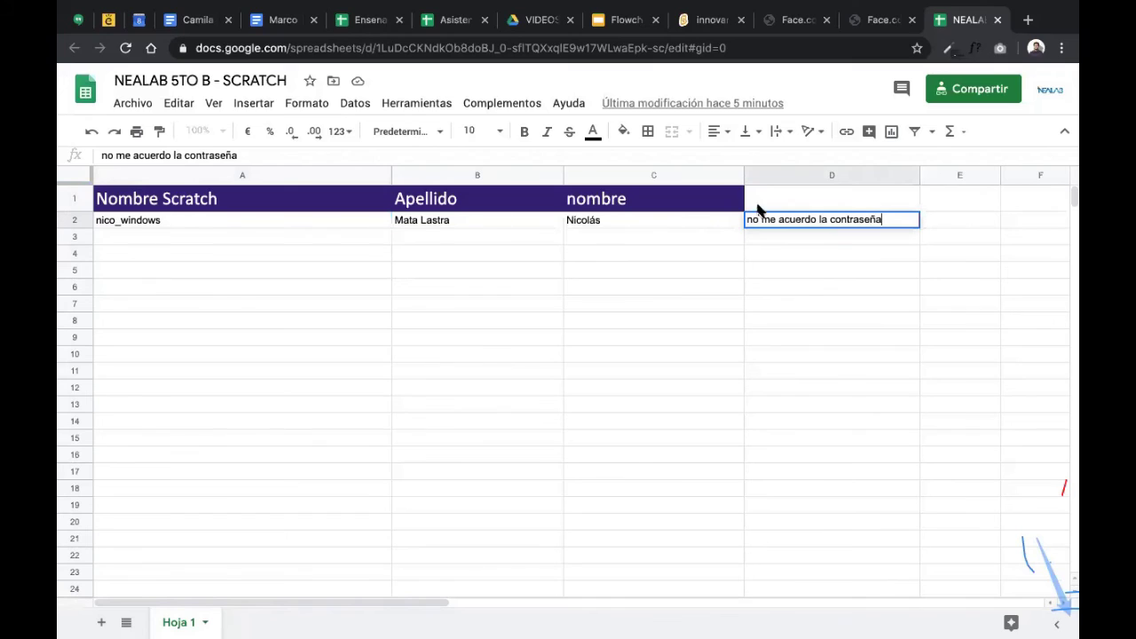
{"action": "key", "text": "Return"}
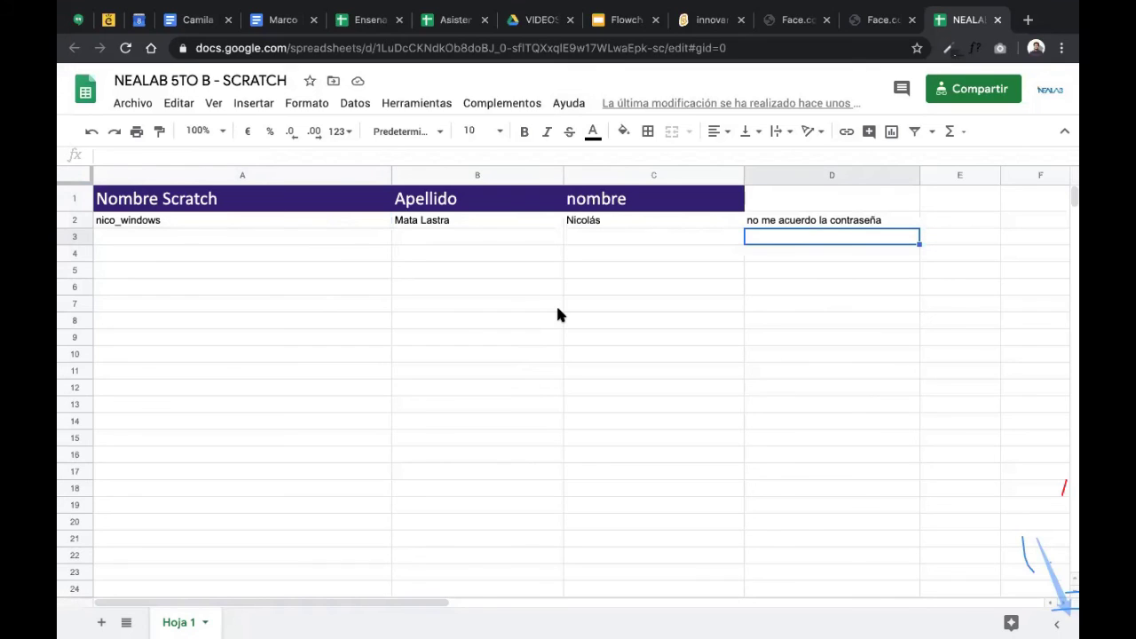
- Clear cell D2 and retype the note 'no me acuerdo la contraseña'
{"action": "left_click", "coordinate": [779, 220]}
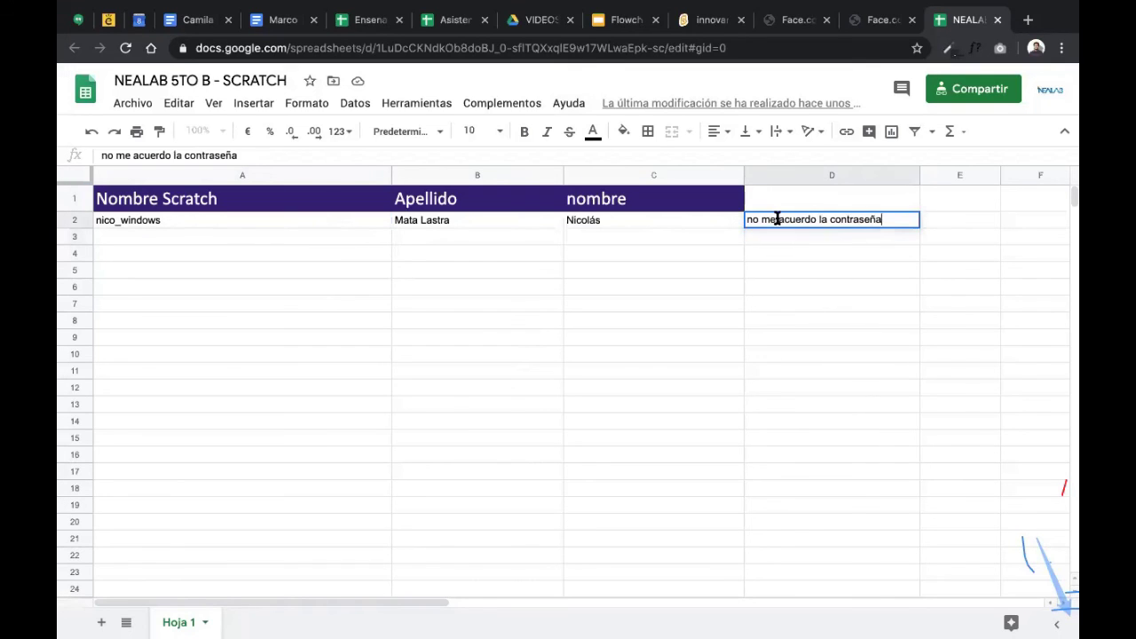
{"action": "key", "text": "Delete"}
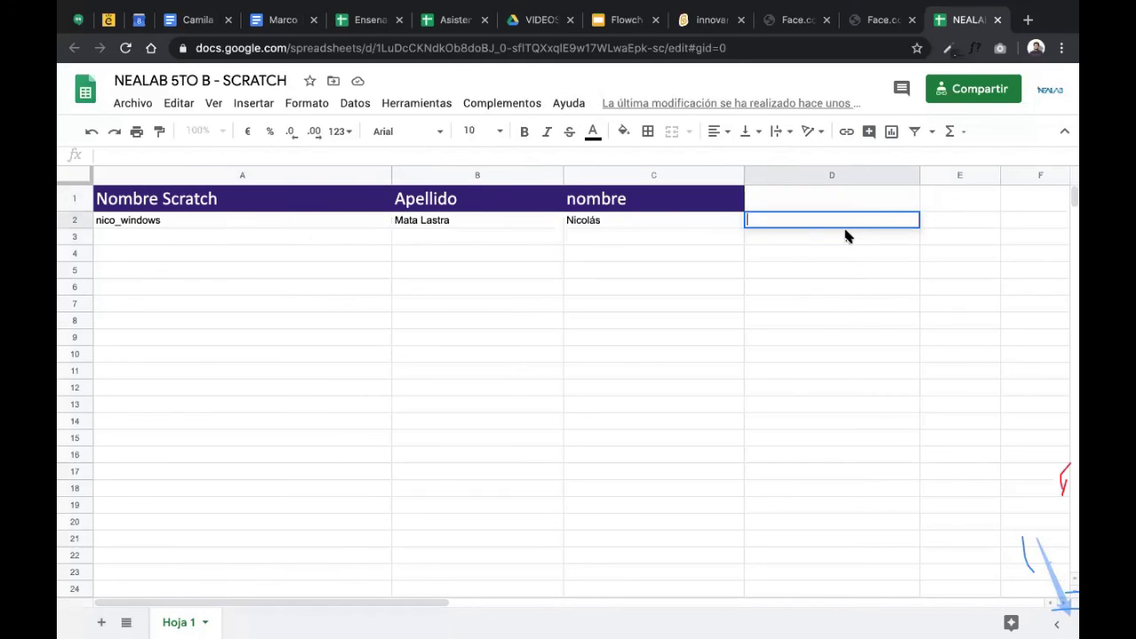
{"action": "type", "text": "no me acuerd"}
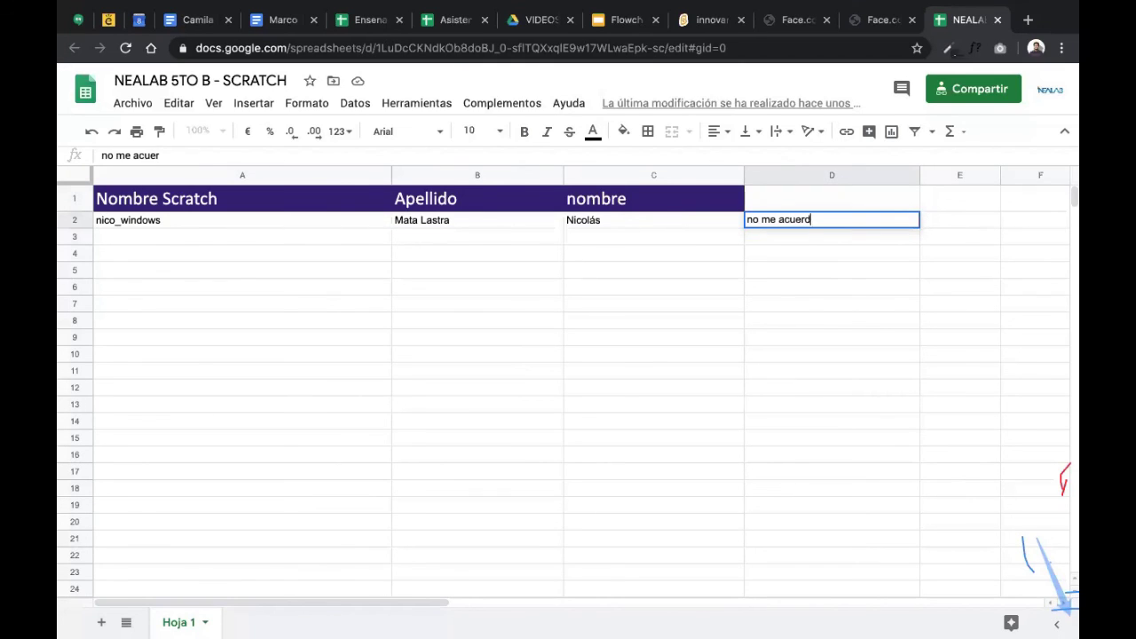
{"action": "type", "text": "o la contraseña"}
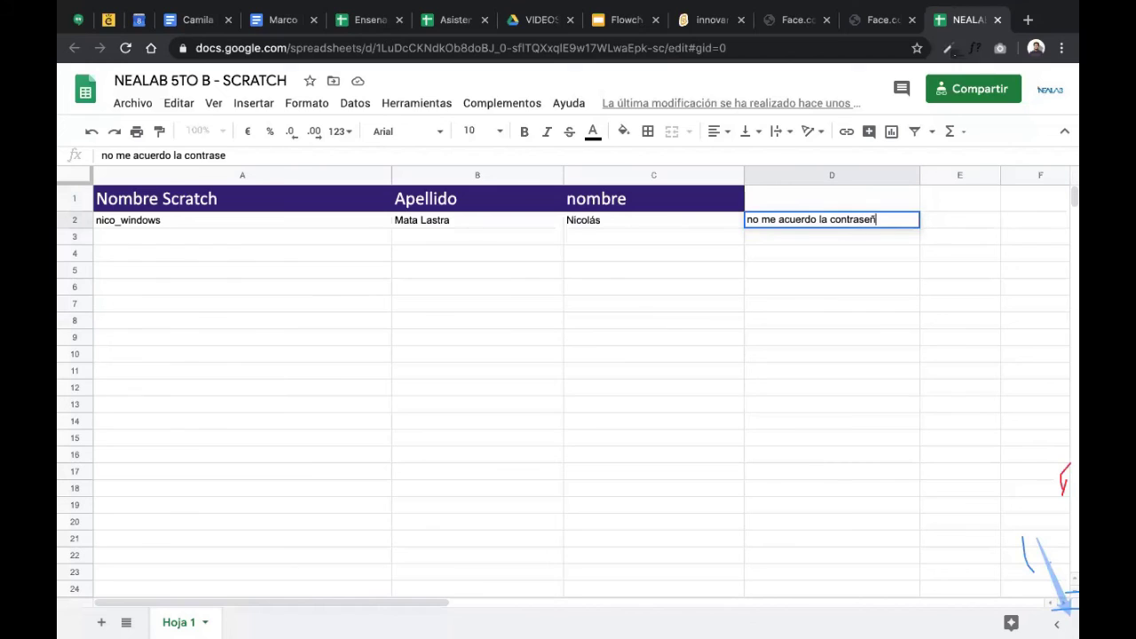
{"action": "left_click", "coordinate": [825, 254]}
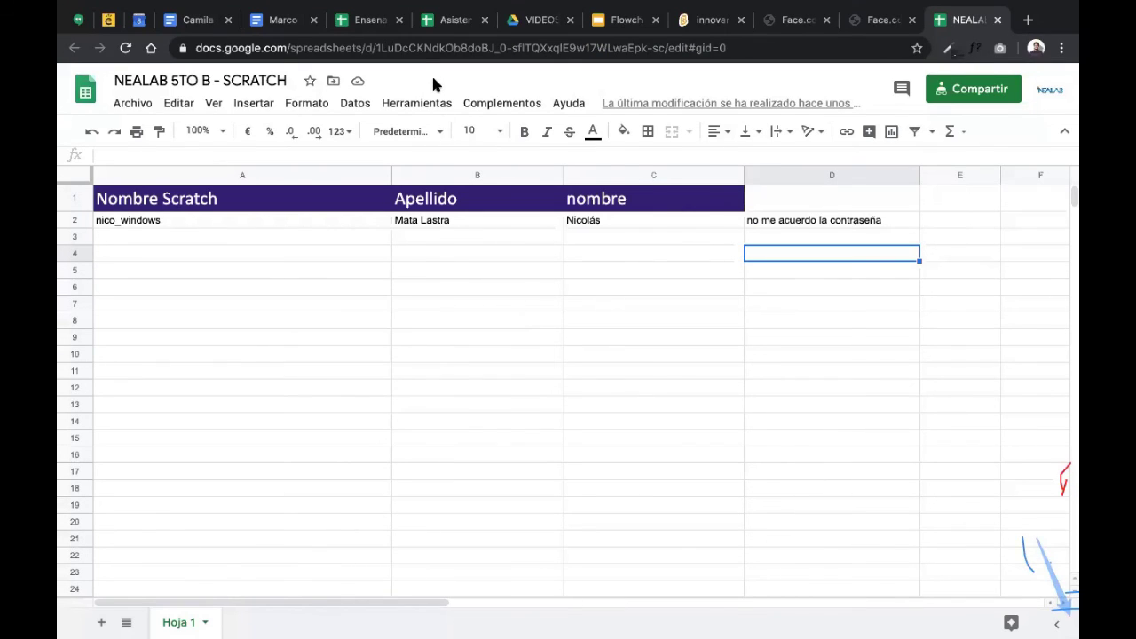
- Delete the note so D2 is empty, then return to the Scratch profile page
{"action": "left_click", "coordinate": [777, 239]}
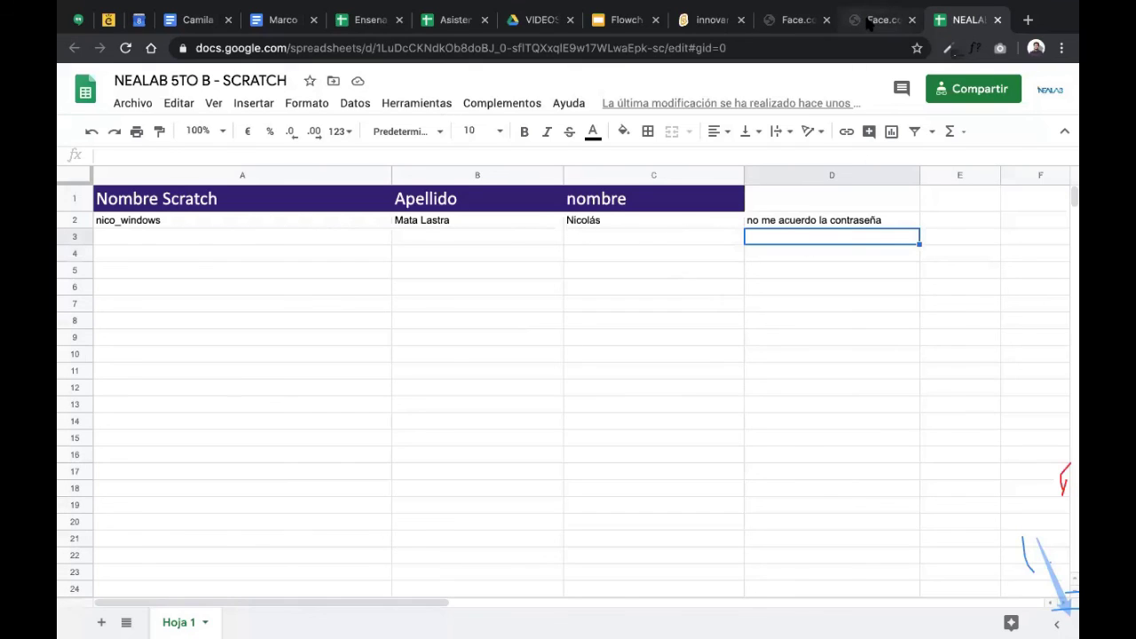
{"action": "left_click", "coordinate": [867, 221]}
{"action": "key", "text": "Delete"}
{"action": "key", "text": "Return"}
{"action": "left_click", "coordinate": [139, 225]}
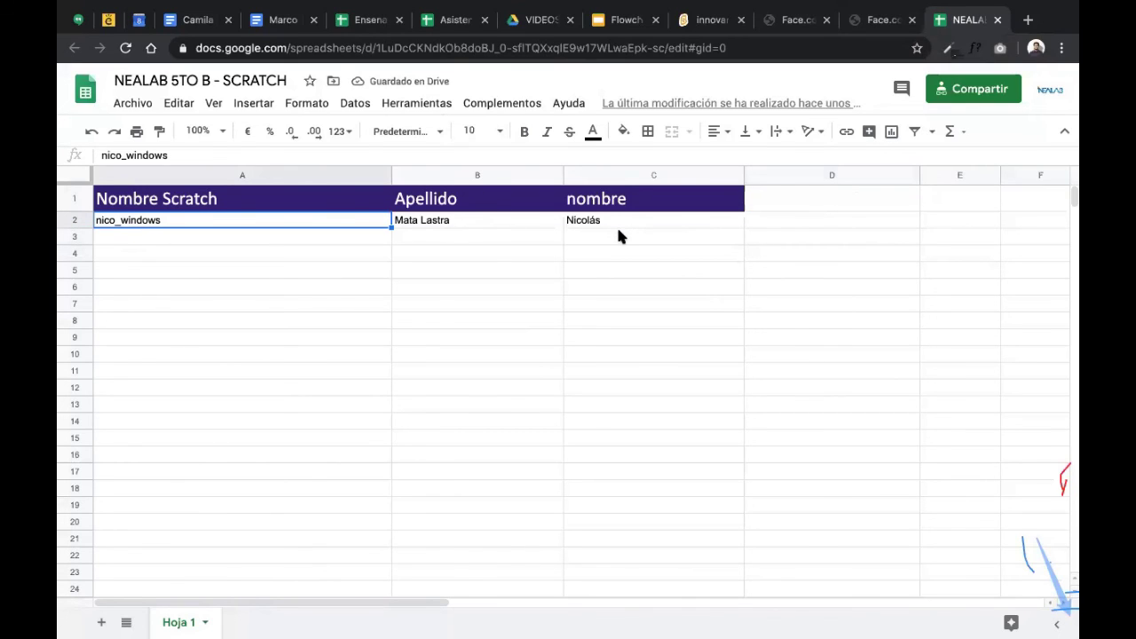
{"action": "left_click", "coordinate": [762, 224]}
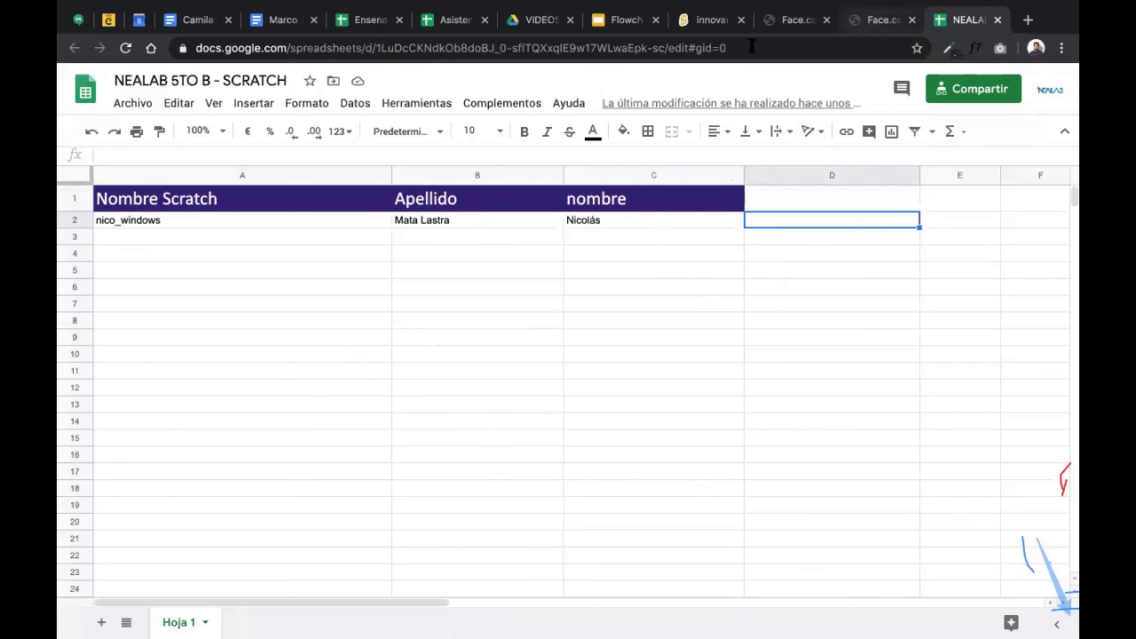
{"action": "left_click", "coordinate": [702, 21]}
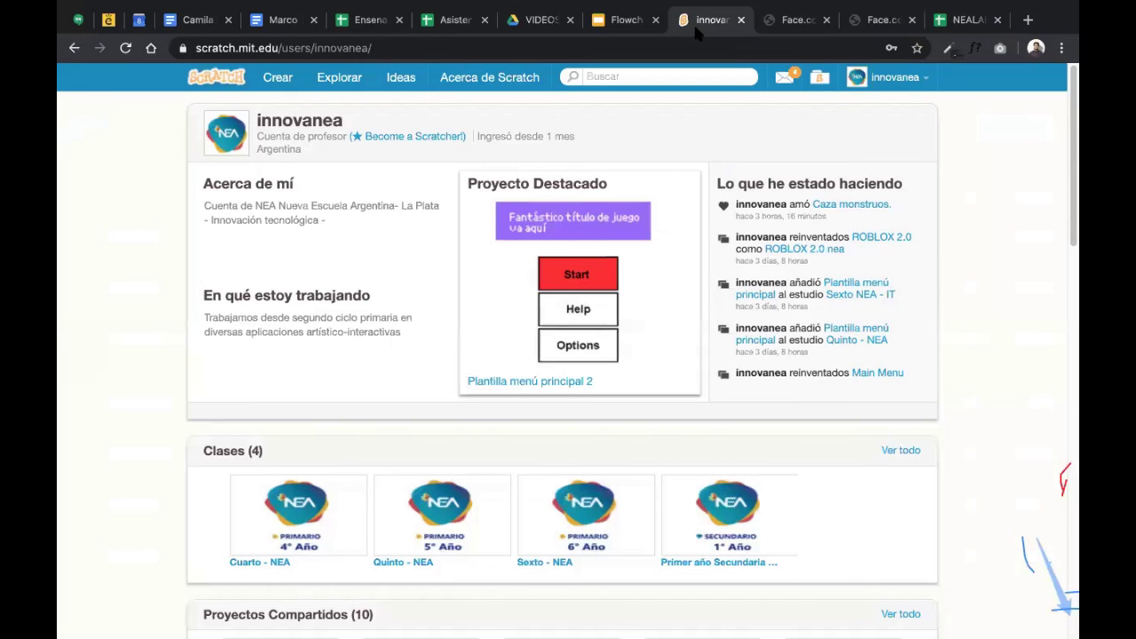
- Open Plantilla menú principal 2, test-run it with the green flag, and open it with 'Ver dentro'
{"action": "left_click", "coordinate": [568, 329]}
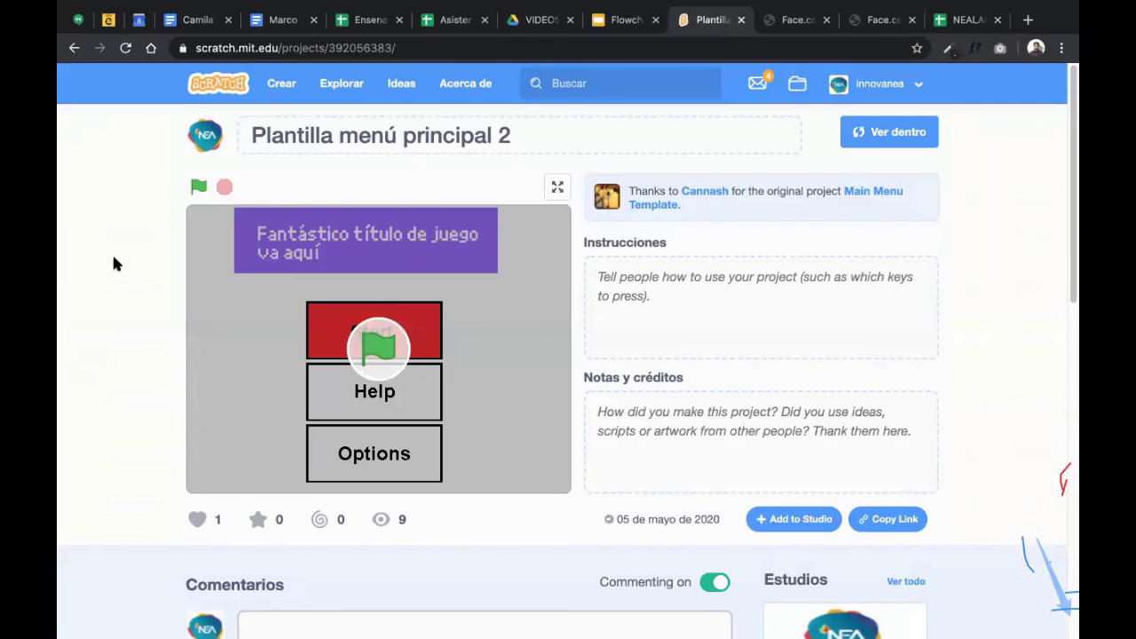
{"action": "left_click", "coordinate": [351, 355]}
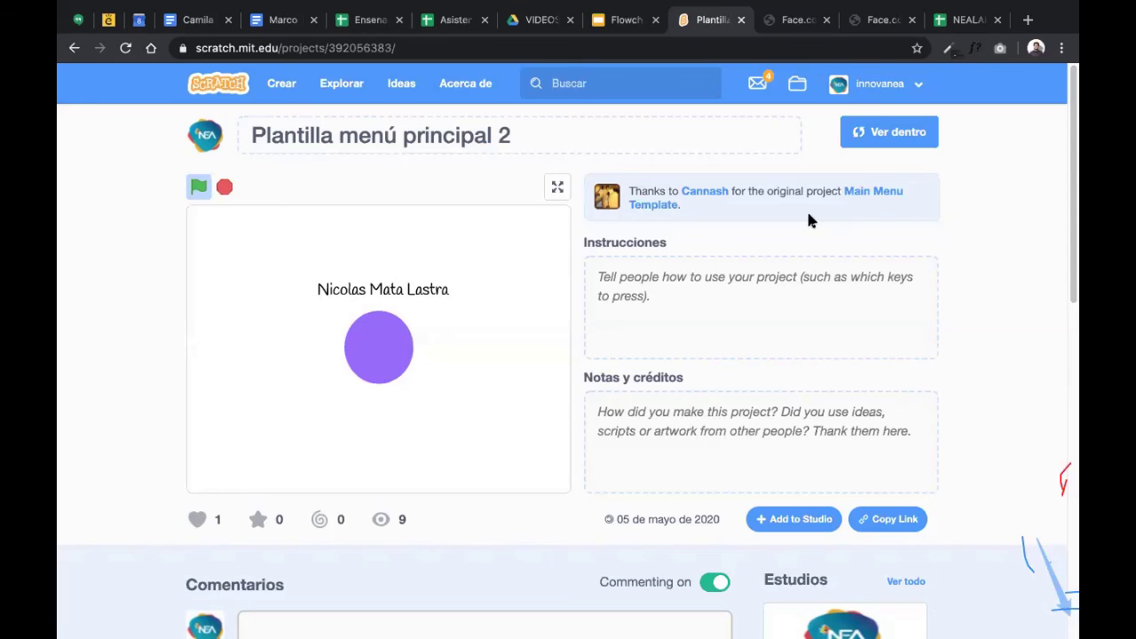
{"action": "left_click", "coordinate": [870, 145]}
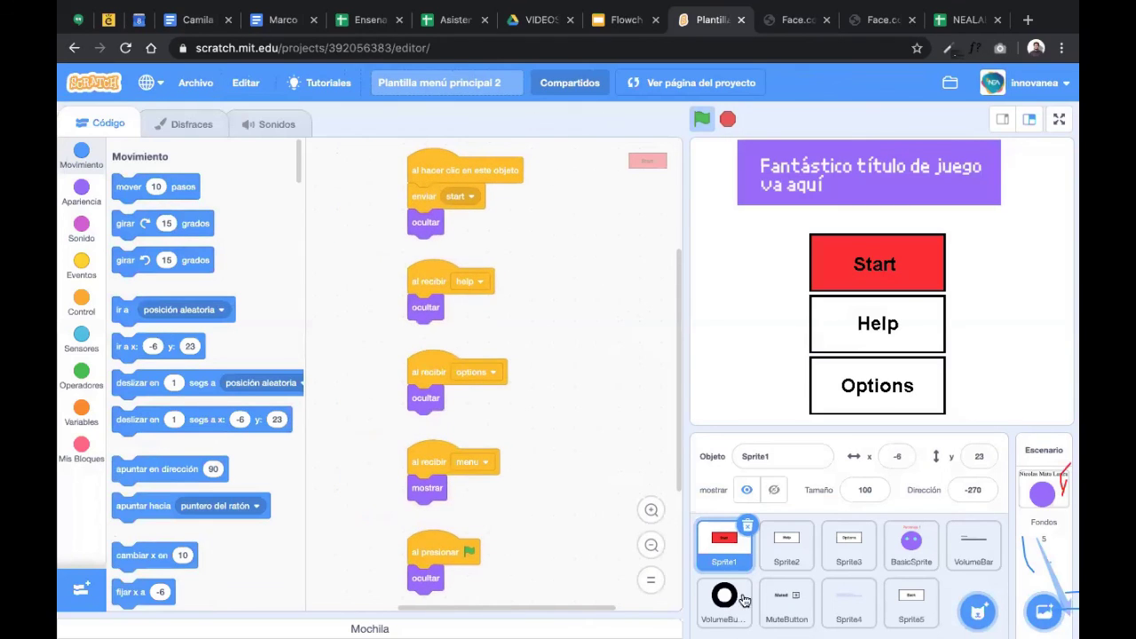
- In Disfraces, set the Fill colour saturation to 0 and paint the red Start button white
{"action": "left_click", "coordinate": [182, 123]}
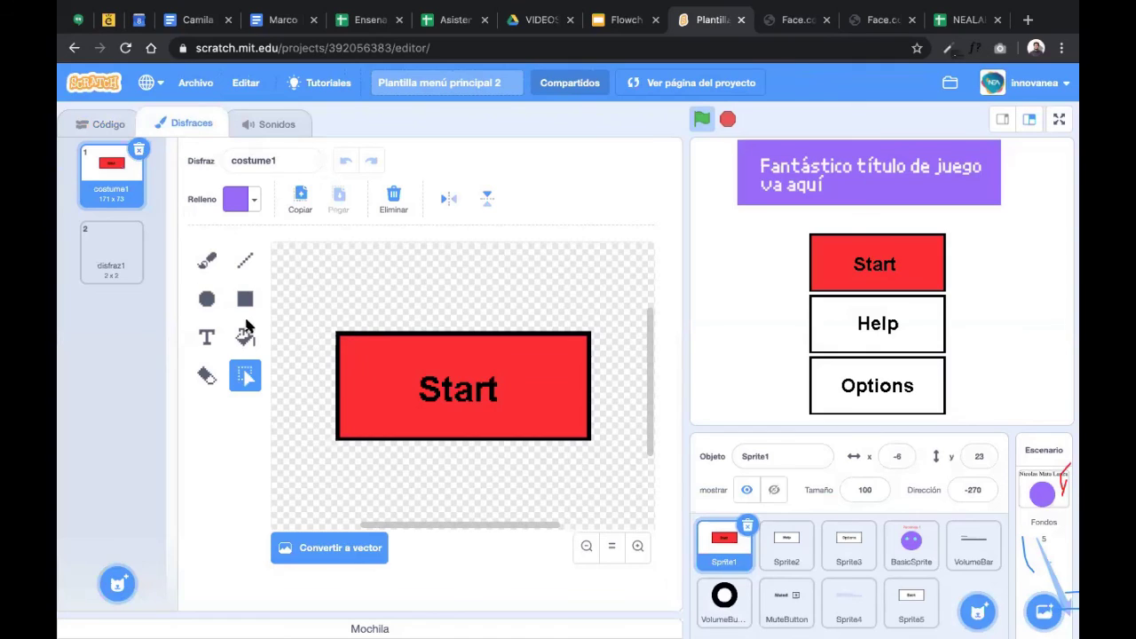
{"action": "left_click", "coordinate": [246, 337]}
{"action": "left_click", "coordinate": [253, 202]}
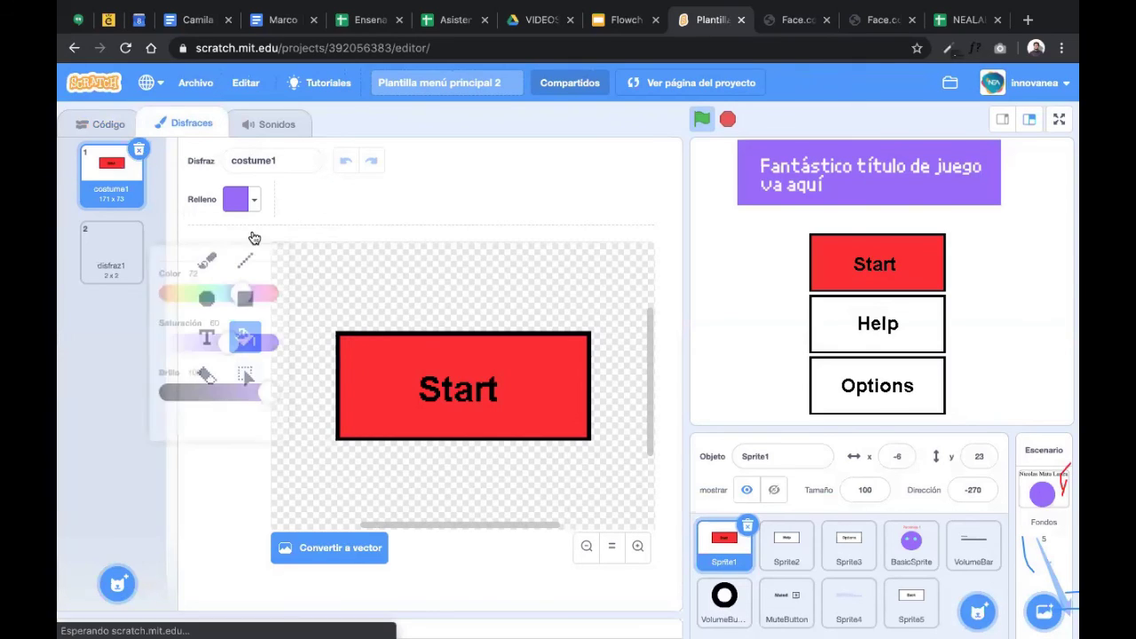
{"action": "left_click_drag", "start_coordinate": [233, 334], "coordinate": [118, 327]}
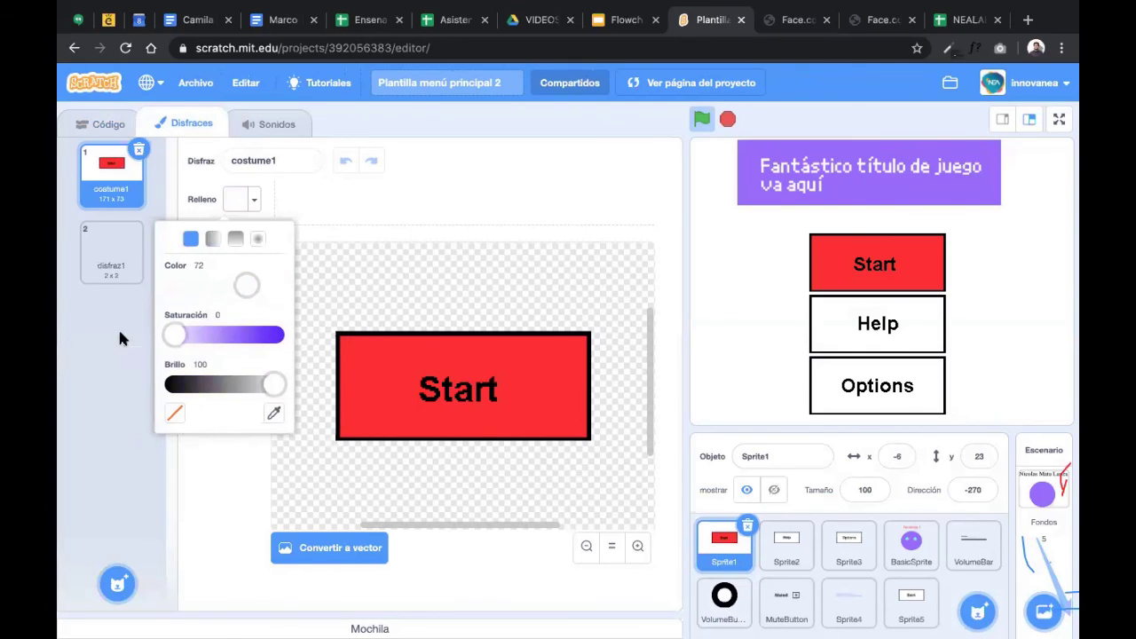
{"action": "left_click", "coordinate": [384, 352]}
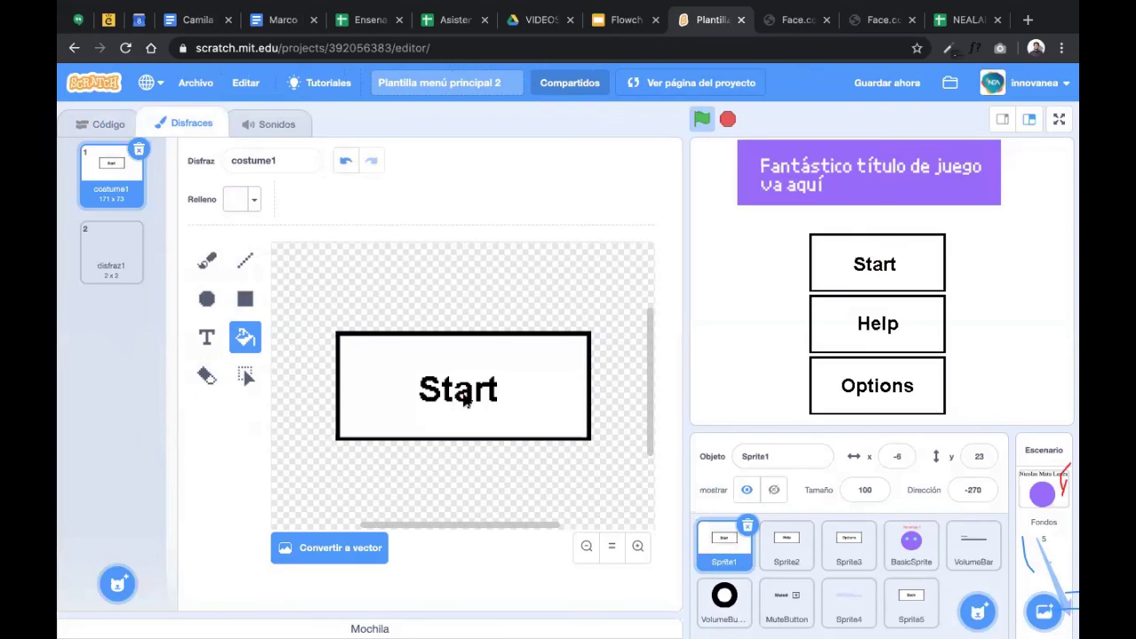
- Undo the accidental white background fill so it stays transparent, then return to the costume editor
{"action": "left_click", "coordinate": [396, 262]}
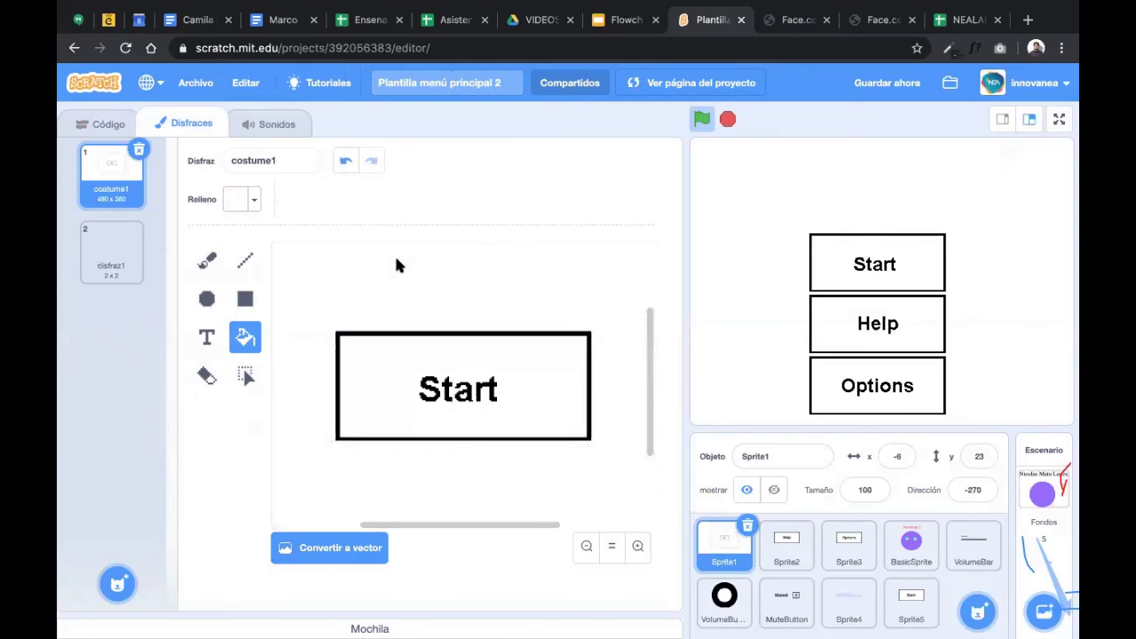
{"action": "key", "text": "ctrl+z"}
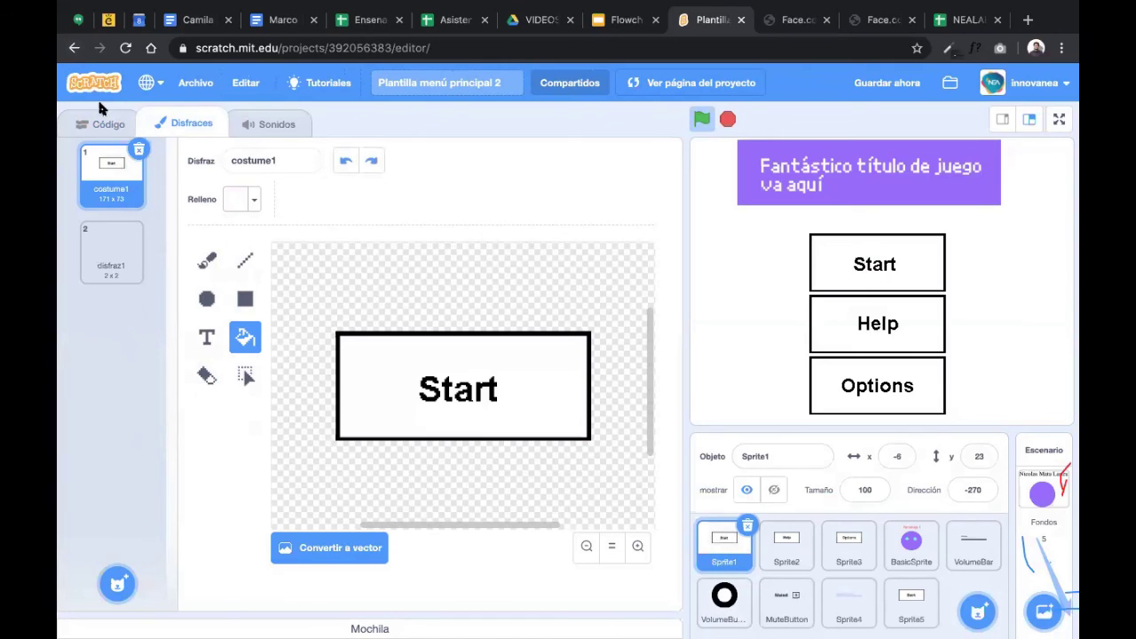
{"action": "left_click", "coordinate": [103, 123]}
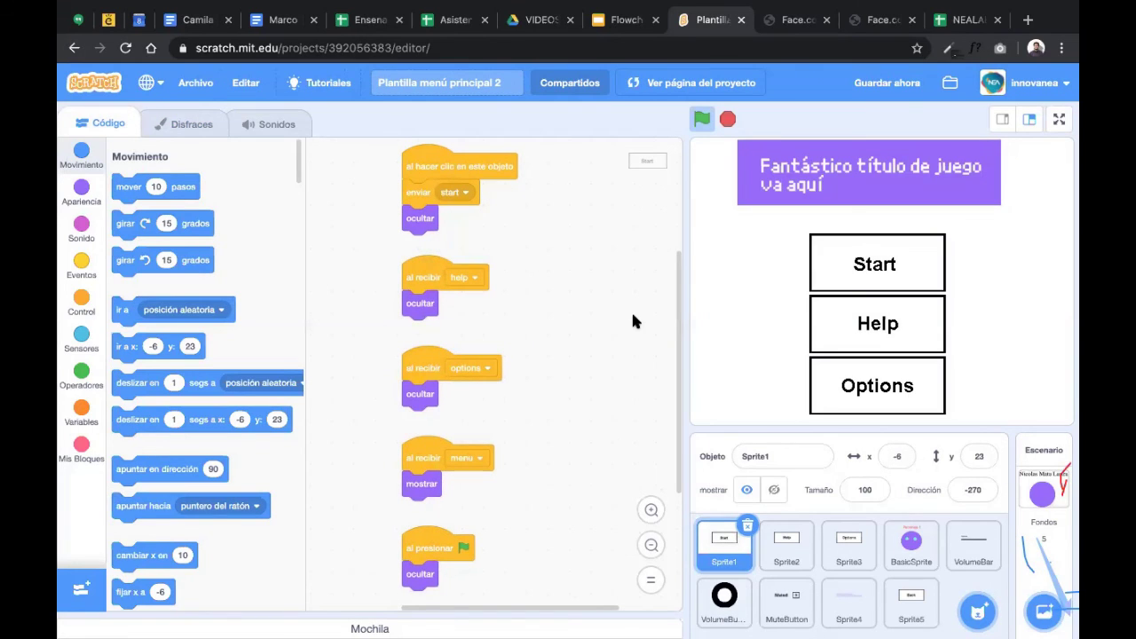
{"action": "left_click", "coordinate": [190, 123]}
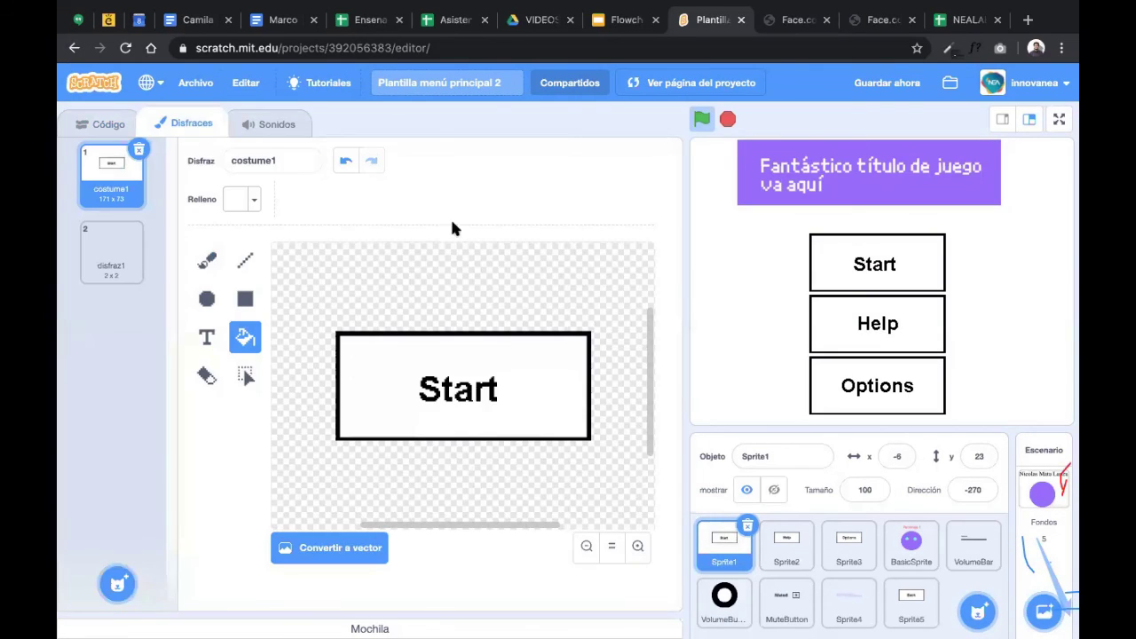